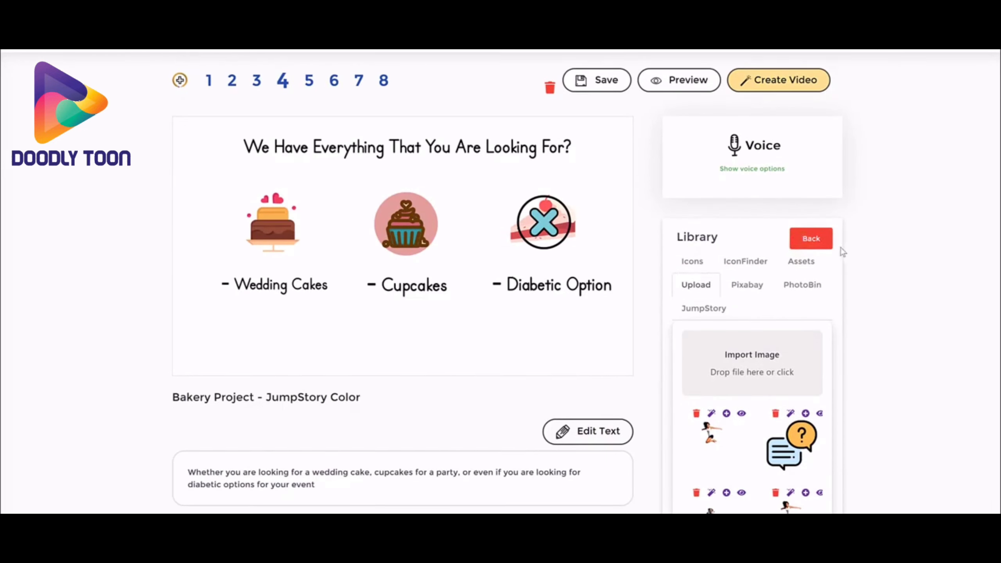
Step: Browse the built-in icon collection of the library
{"action": "left_click", "coordinate": [695, 270]}
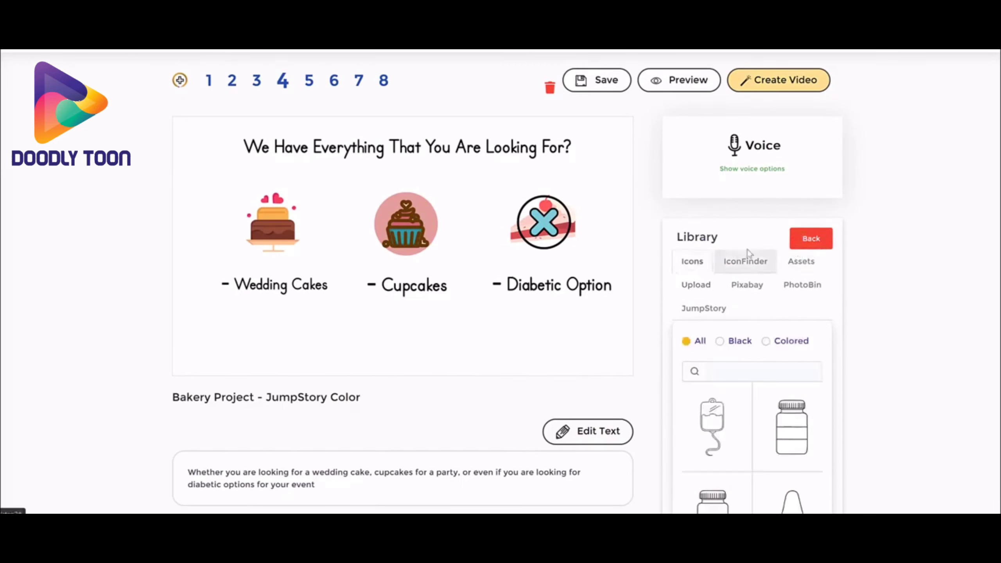
{"action": "scroll", "coordinate": [784, 367], "scroll_direction": "down", "scroll_amount": 3}
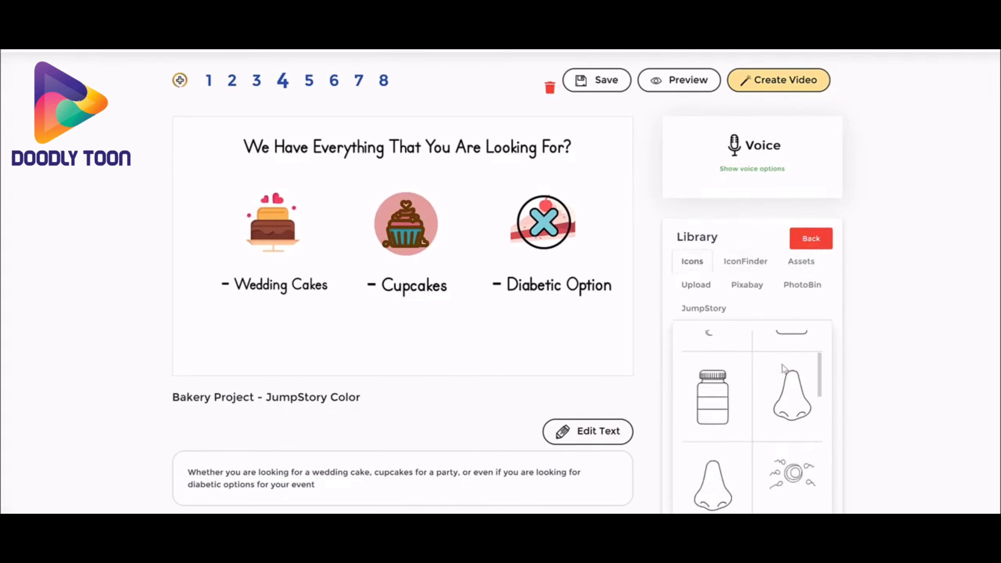
{"action": "scroll", "coordinate": [785, 367], "scroll_direction": "up", "scroll_amount": 5}
{"action": "scroll", "coordinate": [891, 373], "scroll_direction": "down", "scroll_amount": 1}
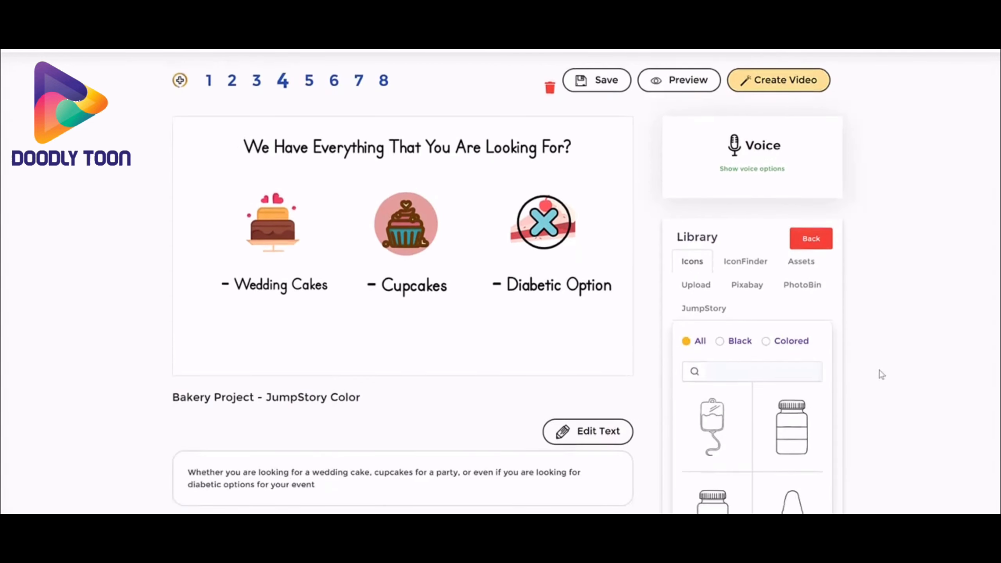
Step: Search the built-in icons for "cake" and look through the matching icons
{"action": "left_click", "coordinate": [740, 369]}
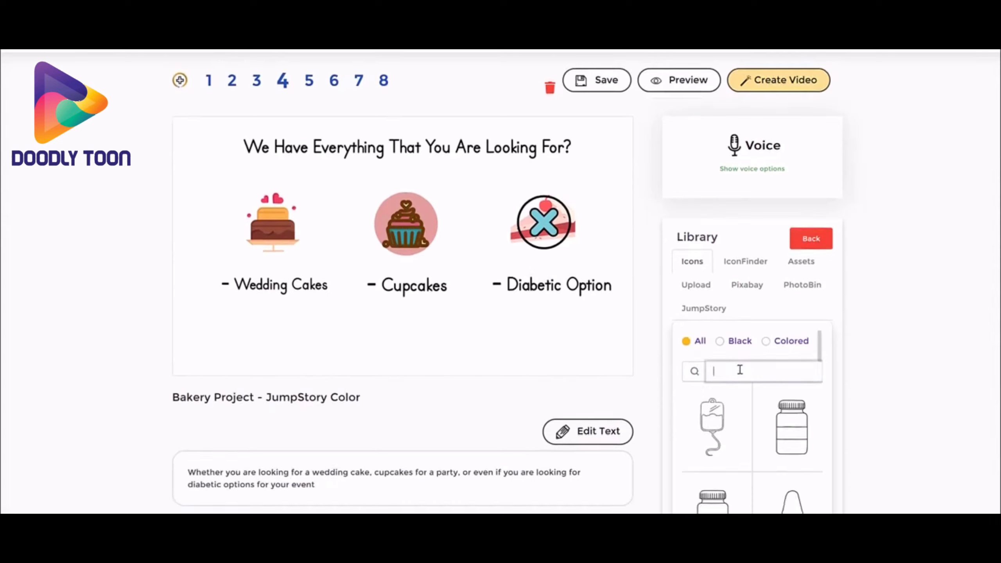
{"action": "type", "text": "cake"}
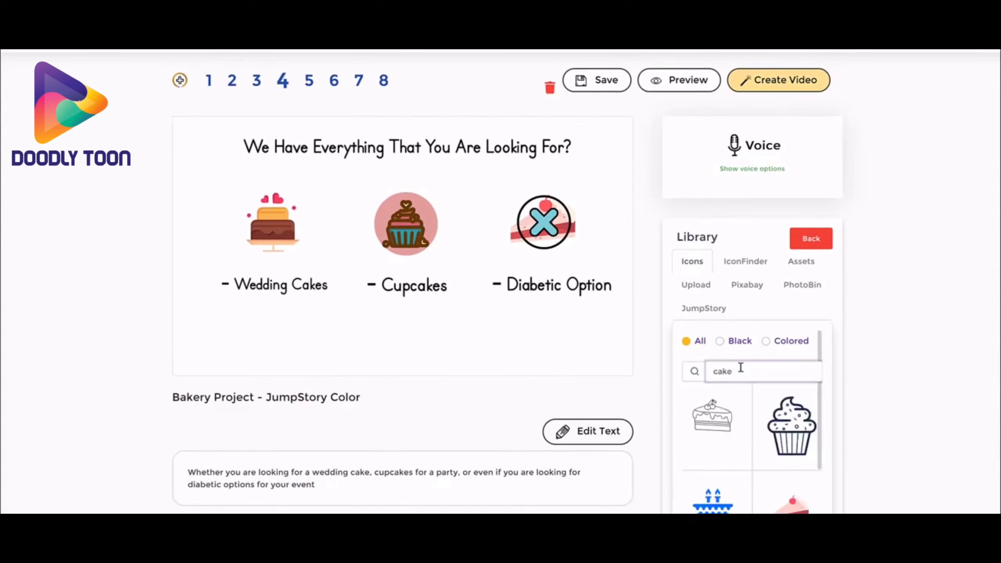
{"action": "scroll", "coordinate": [772, 415], "scroll_direction": "down", "scroll_amount": 3}
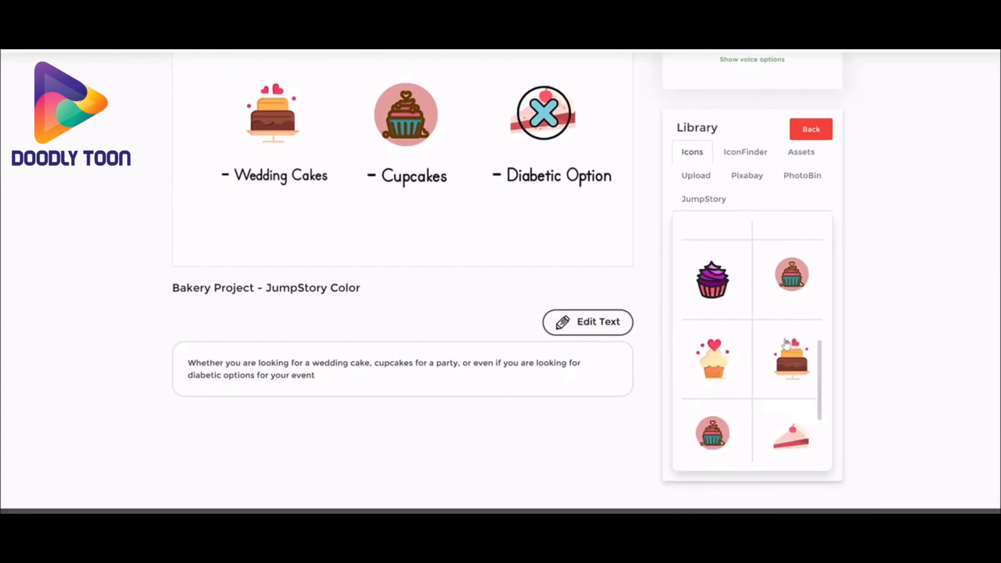
{"action": "left_click", "coordinate": [771, 377]}
{"action": "scroll", "coordinate": [882, 283], "scroll_direction": "up", "scroll_amount": 3}
{"action": "scroll", "coordinate": [830, 353], "scroll_direction": "down", "scroll_amount": 2}
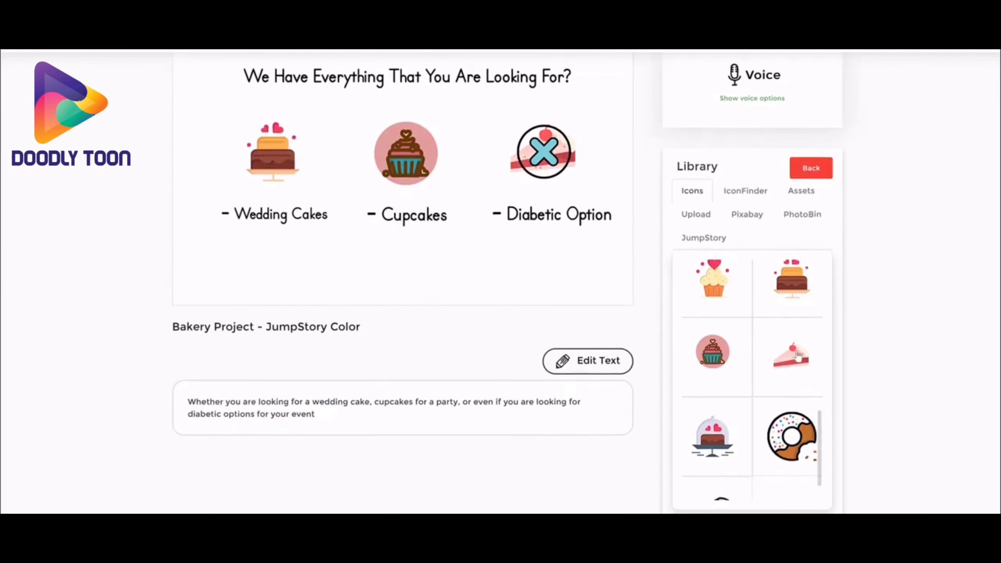
{"action": "scroll", "coordinate": [795, 363], "scroll_direction": "down", "scroll_amount": 2}
{"action": "left_click", "coordinate": [761, 438]}
{"action": "scroll", "coordinate": [788, 345], "scroll_direction": "up", "scroll_amount": 5}
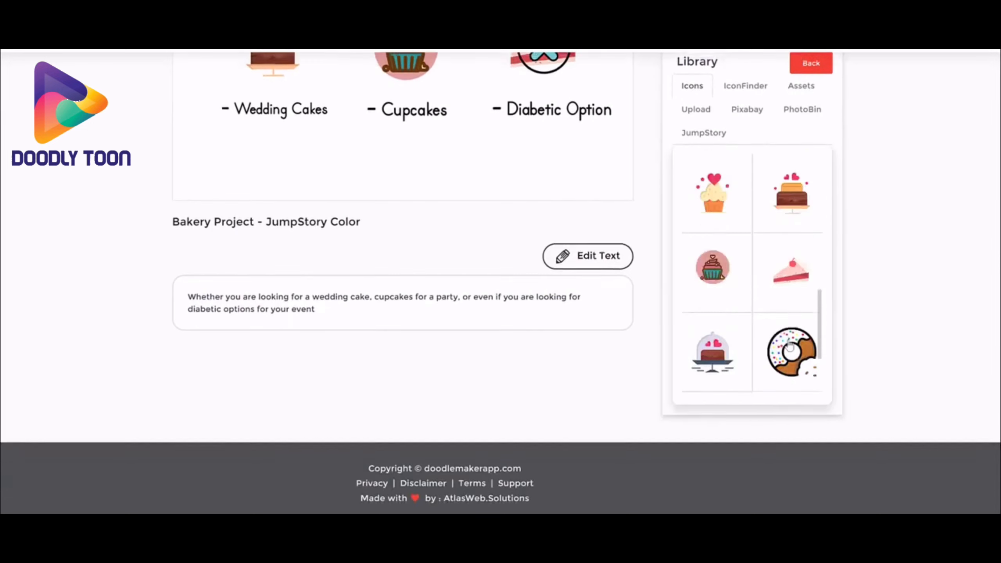
Step: Search IconFinder for "bake" and look through the matching icons
{"action": "left_click", "coordinate": [745, 248]}
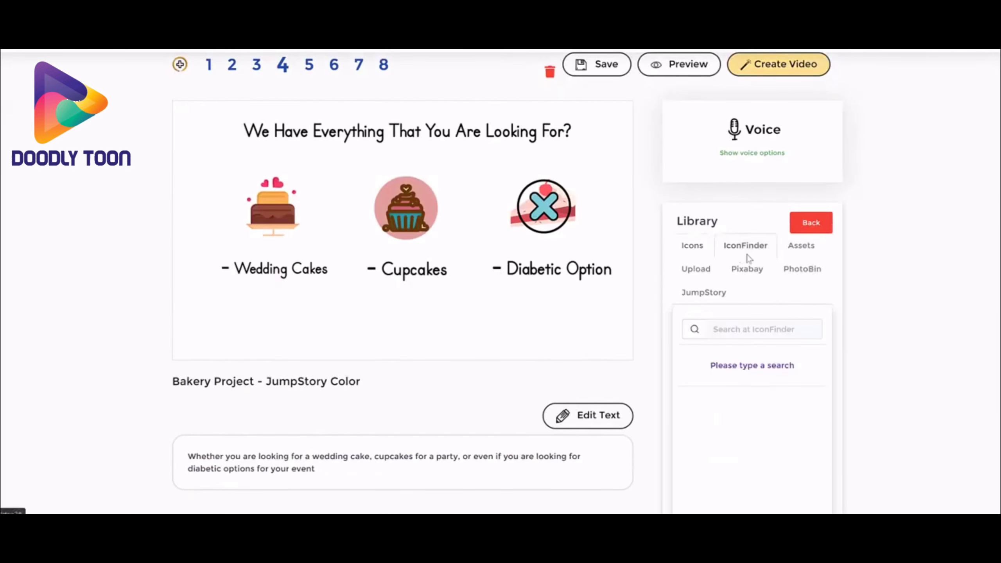
{"action": "left_click", "coordinate": [755, 332]}
{"action": "type", "text": "bake"}
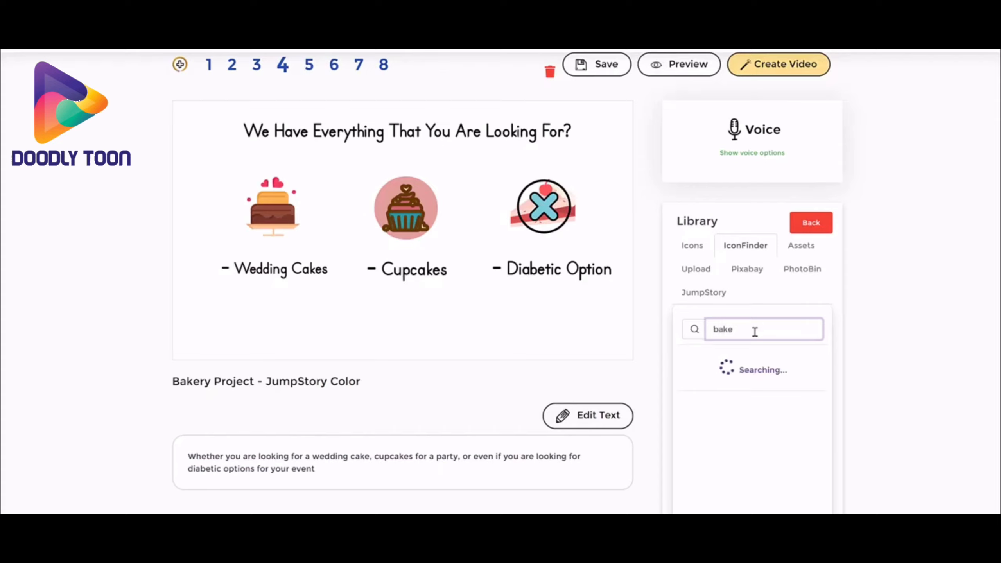
{"action": "scroll", "coordinate": [764, 400], "scroll_direction": "down", "scroll_amount": 3}
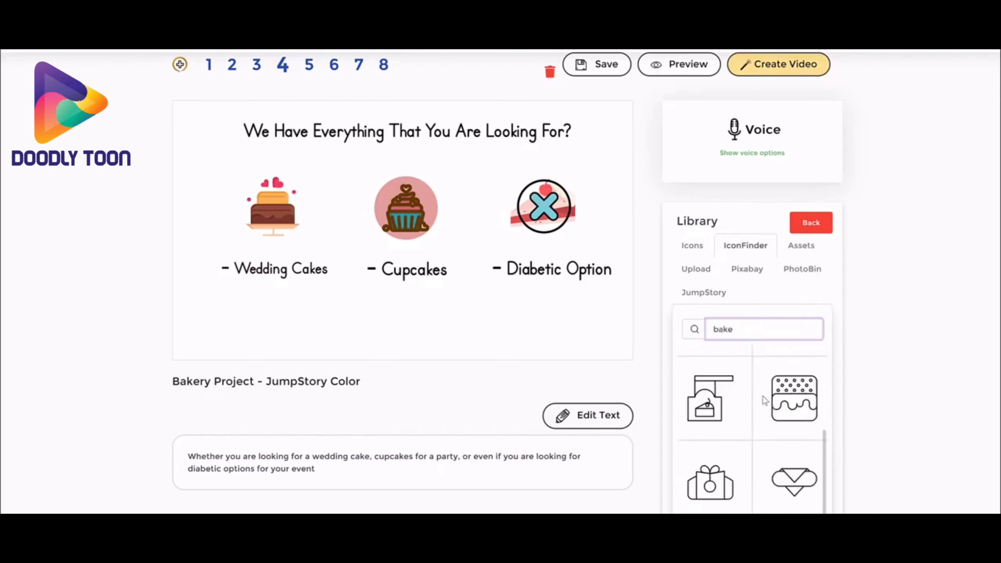
{"action": "scroll", "coordinate": [765, 401], "scroll_direction": "up", "scroll_amount": 5}
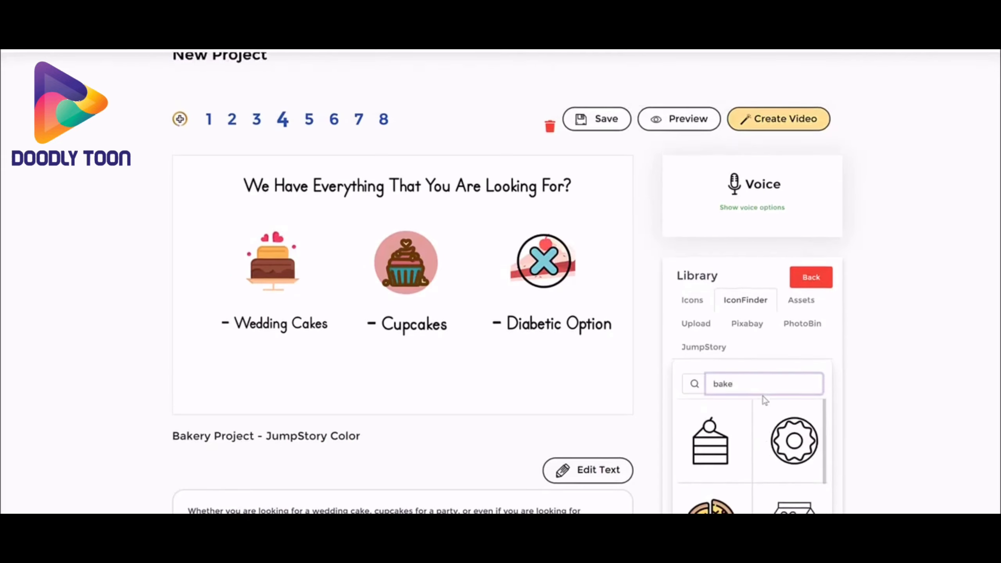
Step: Look through the shapes in the library's assets and enter "chef" as the search term
{"action": "left_click", "coordinate": [806, 308]}
{"action": "scroll", "coordinate": [840, 335], "scroll_direction": "down", "scroll_amount": 2}
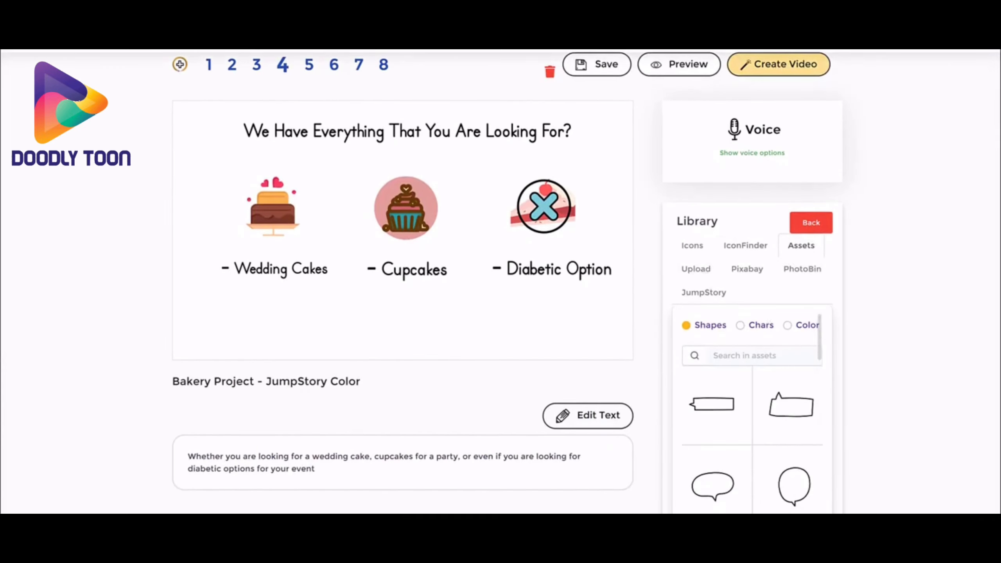
{"action": "scroll", "coordinate": [772, 406], "scroll_direction": "down", "scroll_amount": 3}
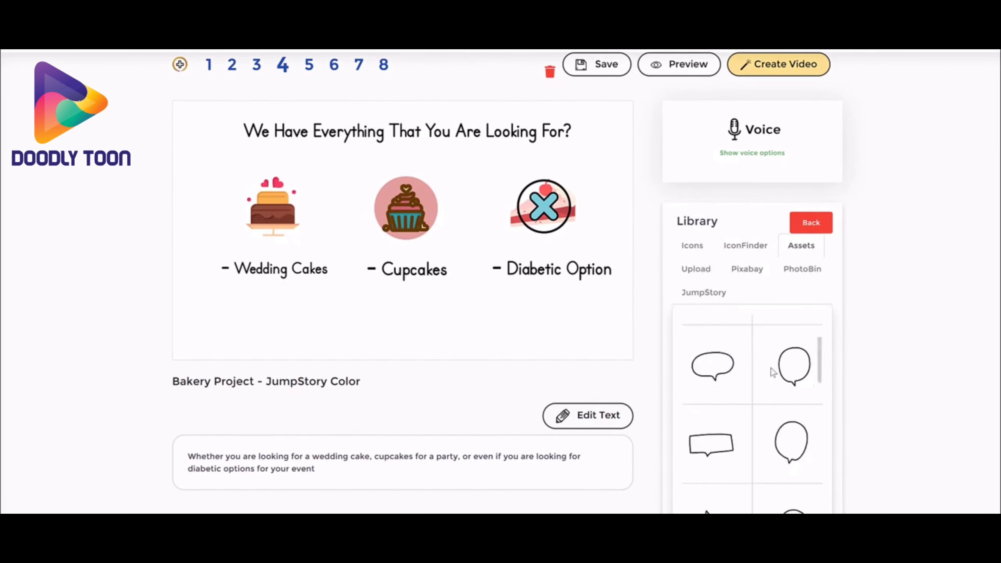
{"action": "scroll", "coordinate": [816, 373], "scroll_direction": "up", "scroll_amount": 5}
{"action": "scroll", "coordinate": [902, 347], "scroll_direction": "down", "scroll_amount": 3}
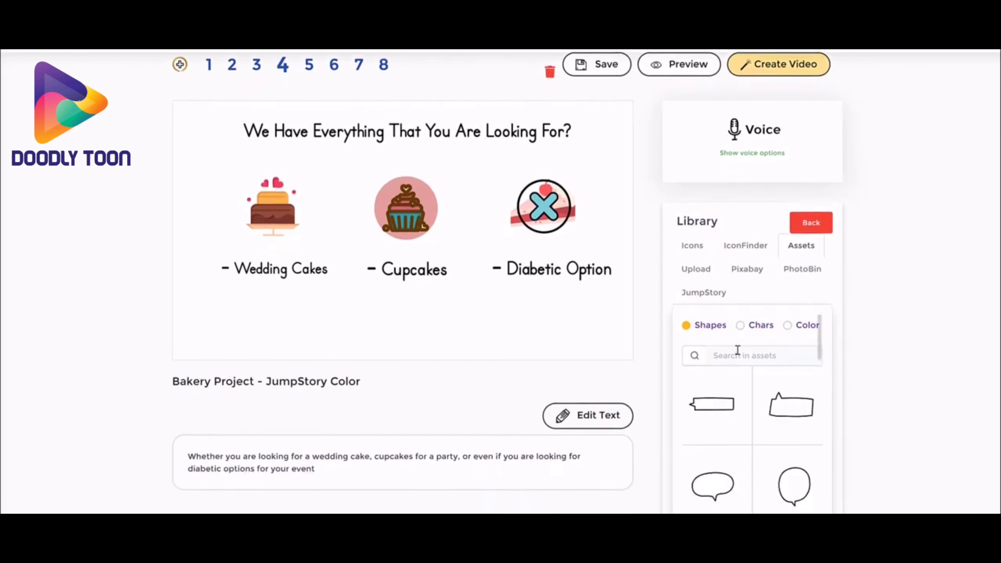
{"action": "left_click", "coordinate": [762, 354]}
{"action": "type", "text": "chef"}
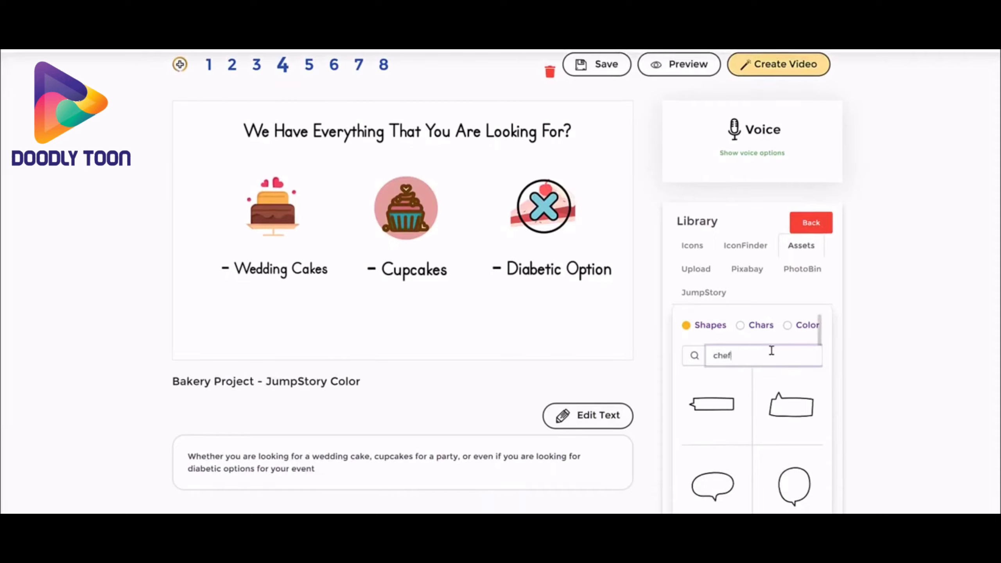
Step: Restrict the assets to characters, search for "chef" and look through the matching drawings
{"action": "left_click", "coordinate": [746, 328]}
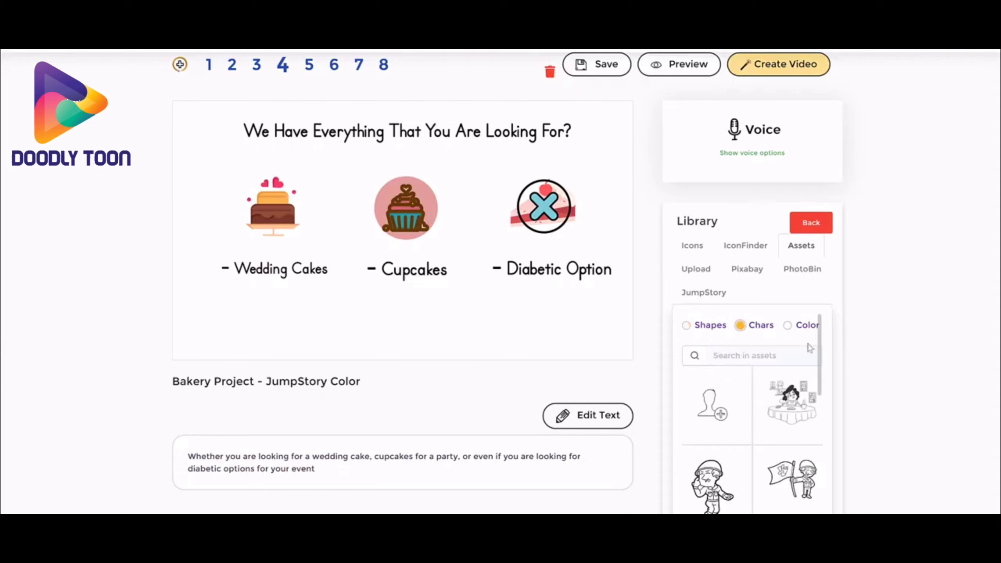
{"action": "left_click", "coordinate": [798, 326]}
{"action": "left_click", "coordinate": [743, 330]}
{"action": "left_click", "coordinate": [788, 327]}
{"action": "left_click", "coordinate": [741, 330]}
{"action": "left_click", "coordinate": [750, 357]}
{"action": "type", "text": "d"}
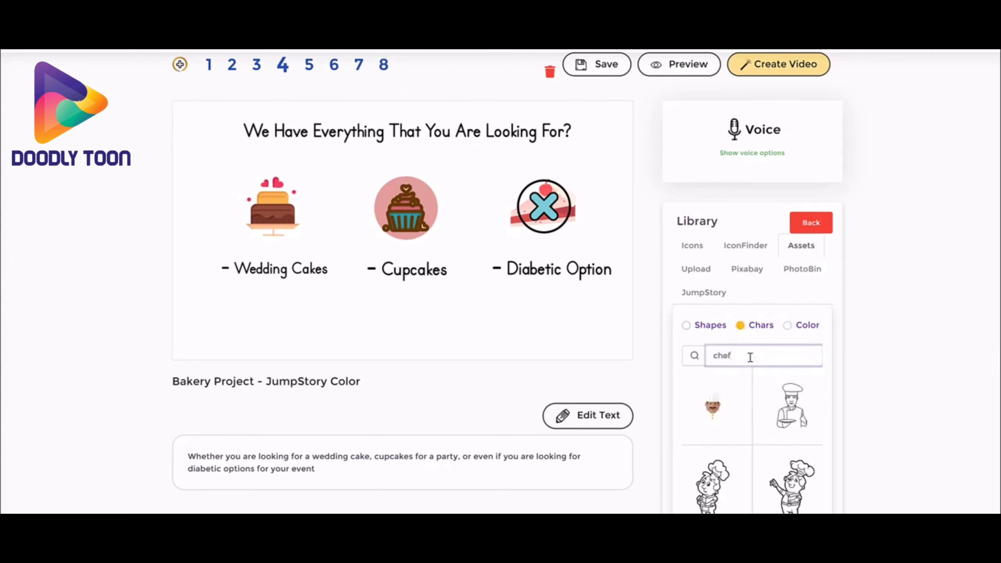
{"action": "scroll", "coordinate": [752, 367], "scroll_direction": "down", "scroll_amount": 3}
{"action": "left_click", "coordinate": [755, 488]}
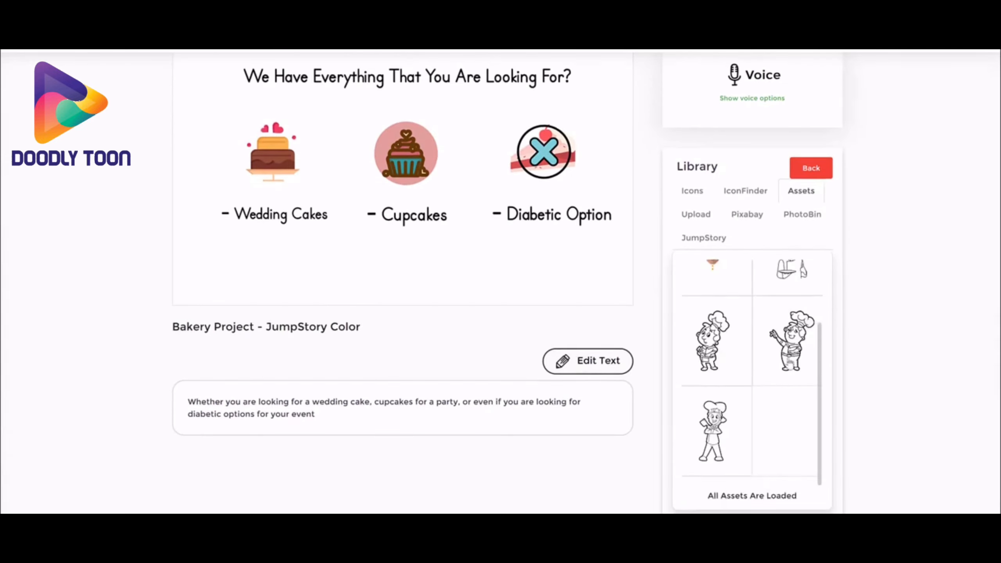
{"action": "scroll", "coordinate": [824, 404], "scroll_direction": "up", "scroll_amount": 5}
Step: Restrict the assets to color, search for "chef" and look through the matching illustrations
{"action": "left_click", "coordinate": [793, 328]}
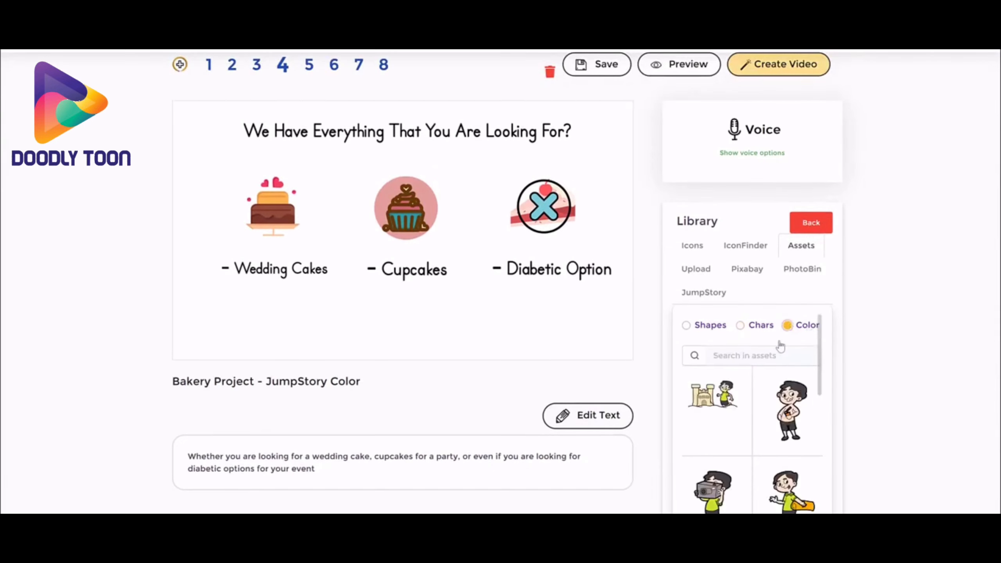
{"action": "left_click", "coordinate": [757, 354]}
{"action": "type", "text": "chef"}
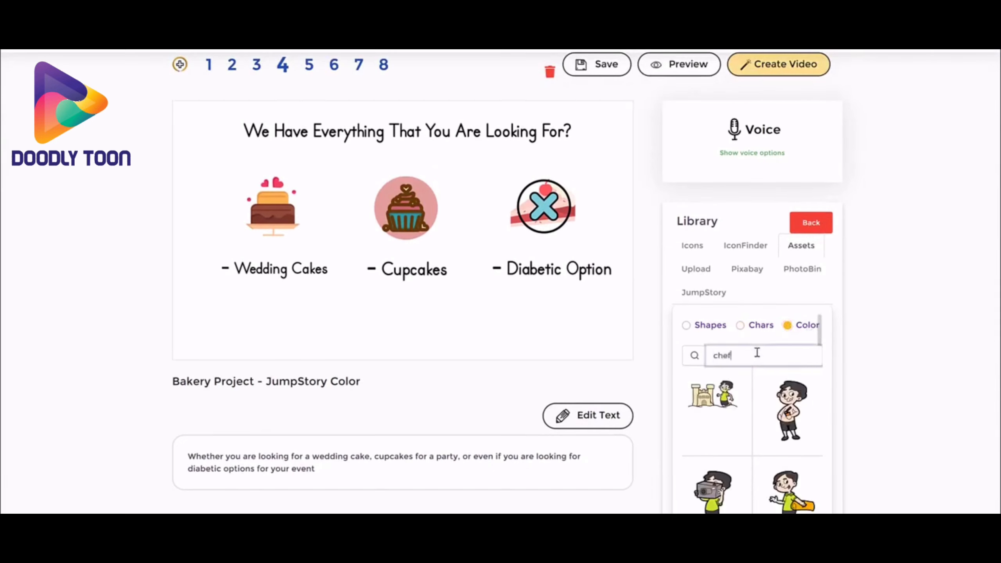
{"action": "scroll", "coordinate": [793, 374], "scroll_direction": "down", "scroll_amount": 5}
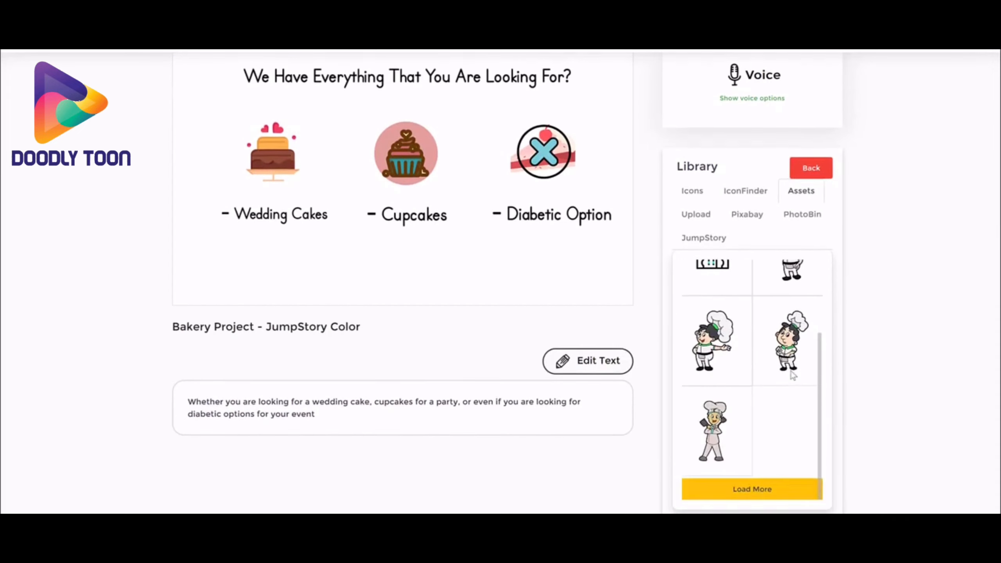
{"action": "scroll", "coordinate": [794, 394], "scroll_direction": "up", "scroll_amount": 5}
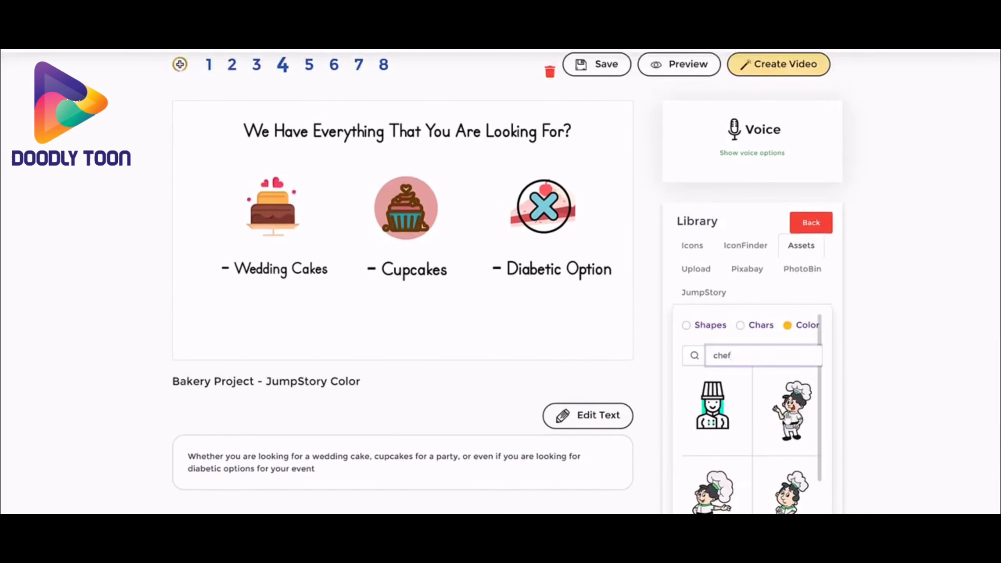
{"action": "scroll", "coordinate": [786, 414], "scroll_direction": "down", "scroll_amount": 5}
{"action": "scroll", "coordinate": [788, 414], "scroll_direction": "up", "scroll_amount": 5}
{"action": "scroll", "coordinate": [800, 414], "scroll_direction": "down", "scroll_amount": 3}
{"action": "scroll", "coordinate": [800, 413], "scroll_direction": "down", "scroll_amount": 2}
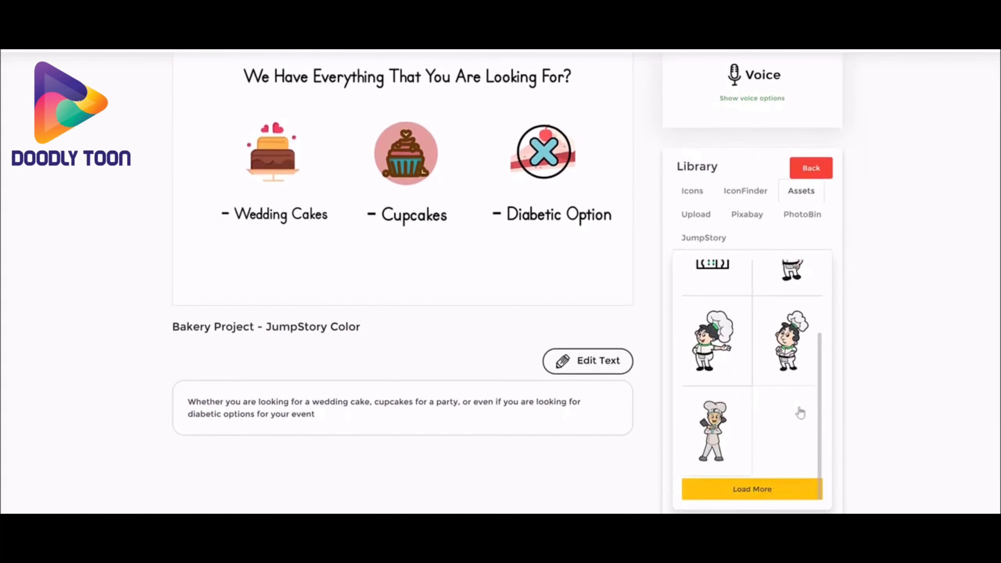
Step: Add the color chef with crossed arms to slide 4, shrunk and placed between the cupcake and the diabetic option
{"action": "left_click", "coordinate": [718, 425]}
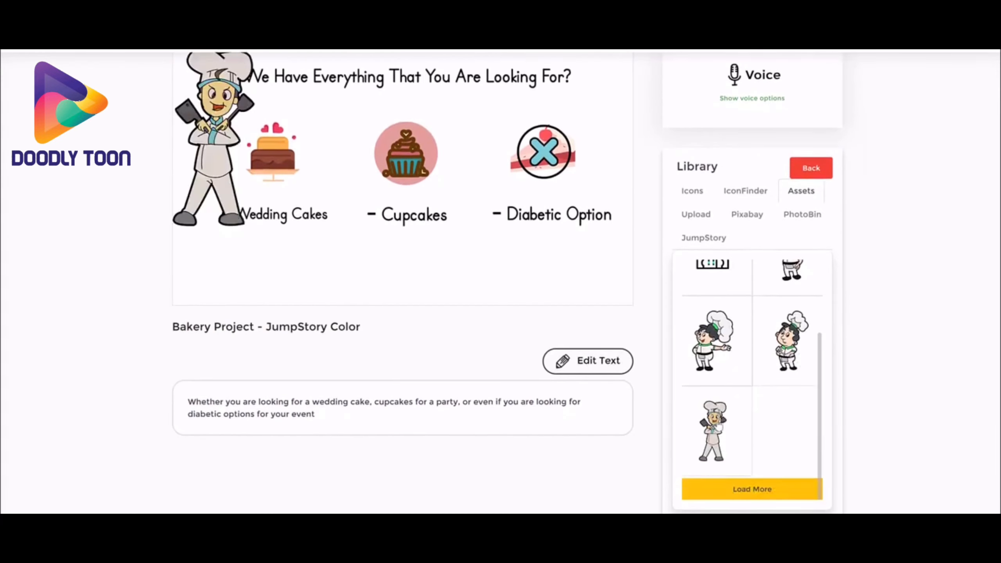
{"action": "left_click_drag", "start_coordinate": [213, 123], "coordinate": [408, 139]}
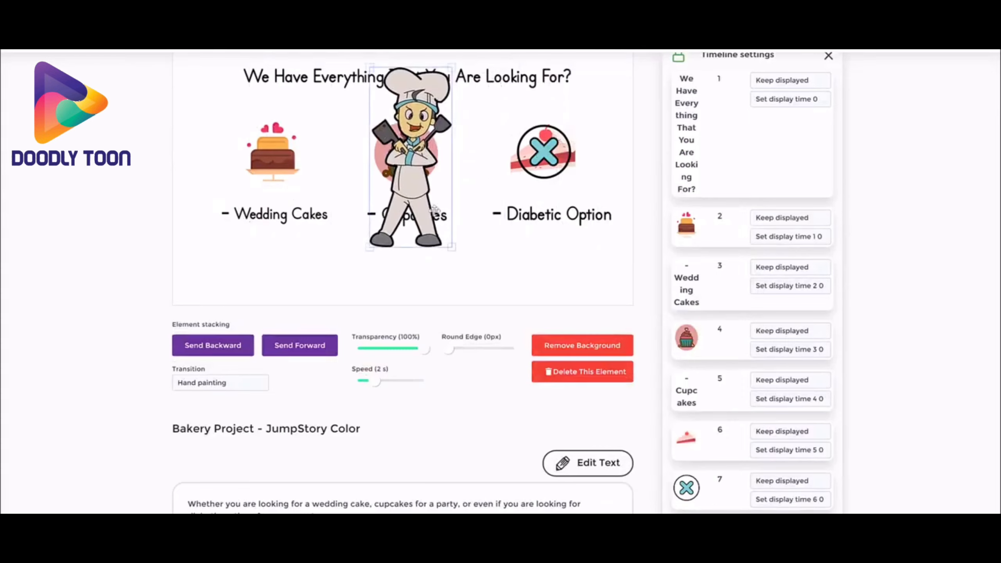
{"action": "left_click_drag", "start_coordinate": [451, 244], "coordinate": [453, 166]}
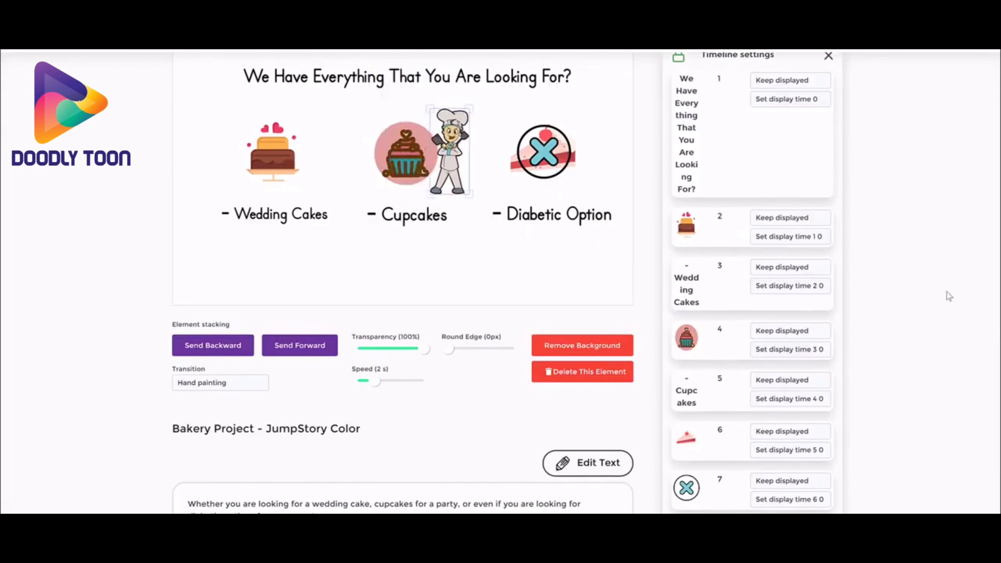
{"action": "left_click", "coordinate": [871, 252]}
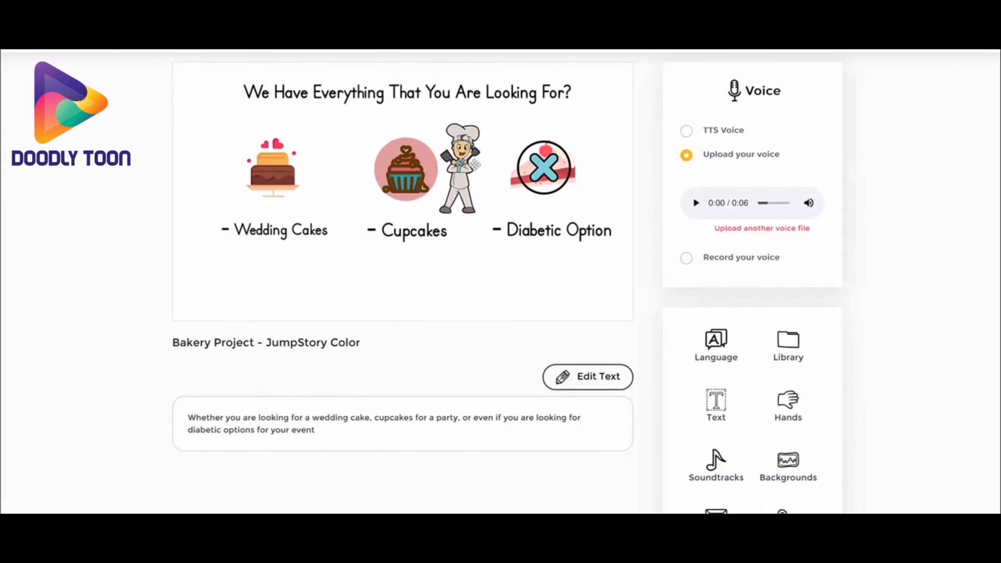
Step: Delete the chef character from slide 4
{"action": "left_click", "coordinate": [469, 165]}
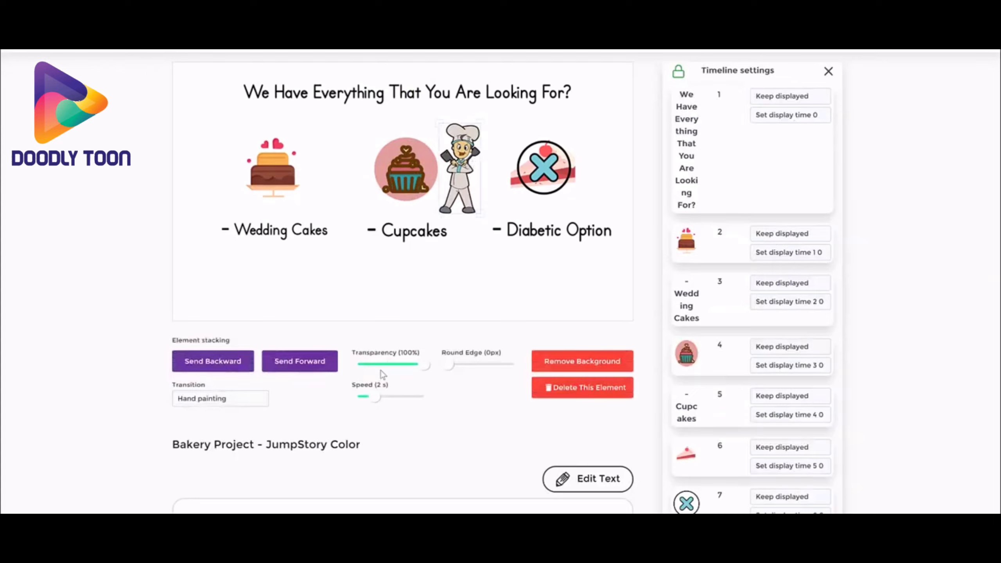
{"action": "left_click", "coordinate": [578, 390]}
Step: Reopen the library, search JumpStory for "cook" and look through the matching images
{"action": "left_click", "coordinate": [806, 341]}
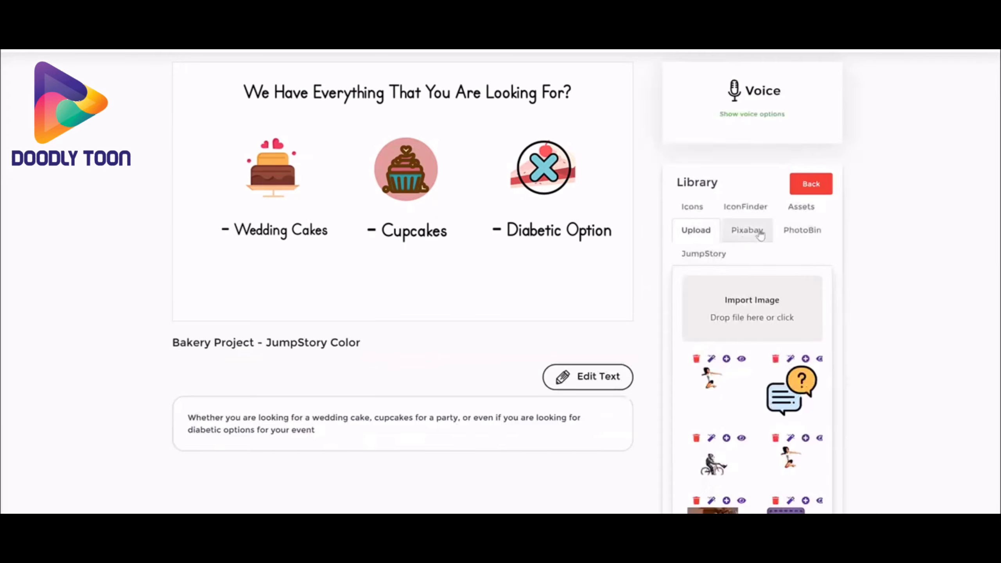
{"action": "left_click", "coordinate": [801, 208]}
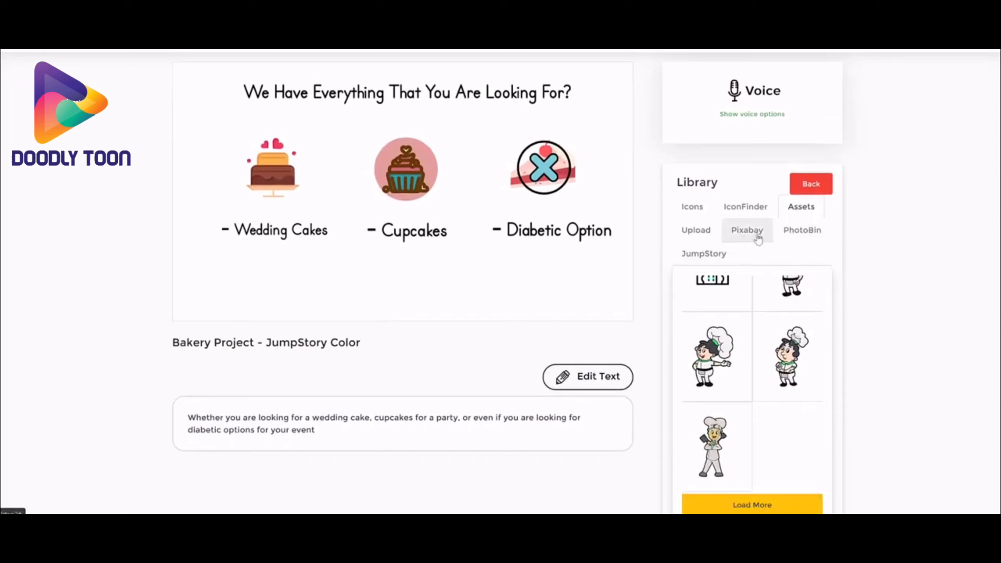
{"action": "left_click", "coordinate": [709, 256]}
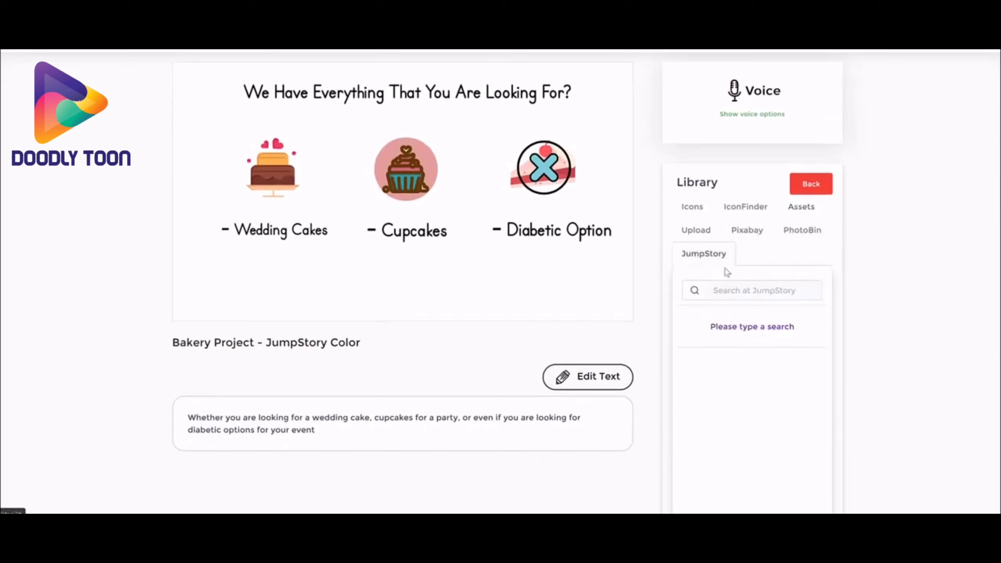
{"action": "left_click", "coordinate": [736, 284]}
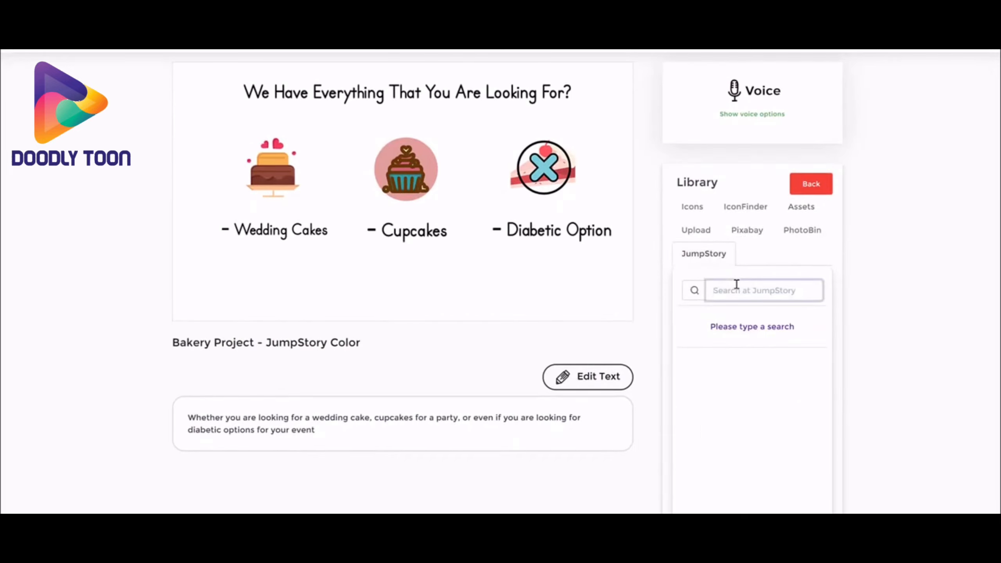
{"action": "type", "text": "cook"}
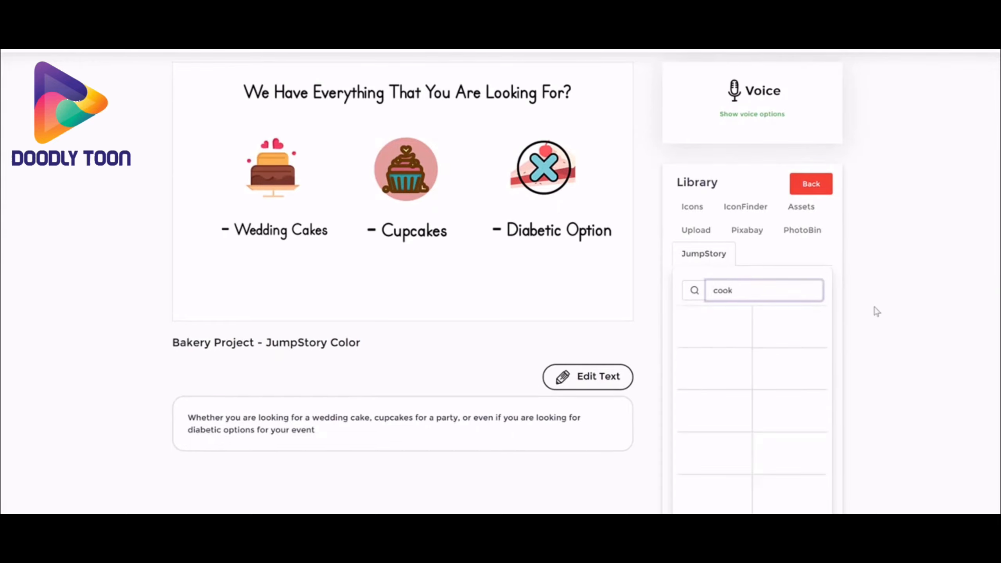
{"action": "scroll", "coordinate": [812, 373], "scroll_direction": "down", "scroll_amount": 3}
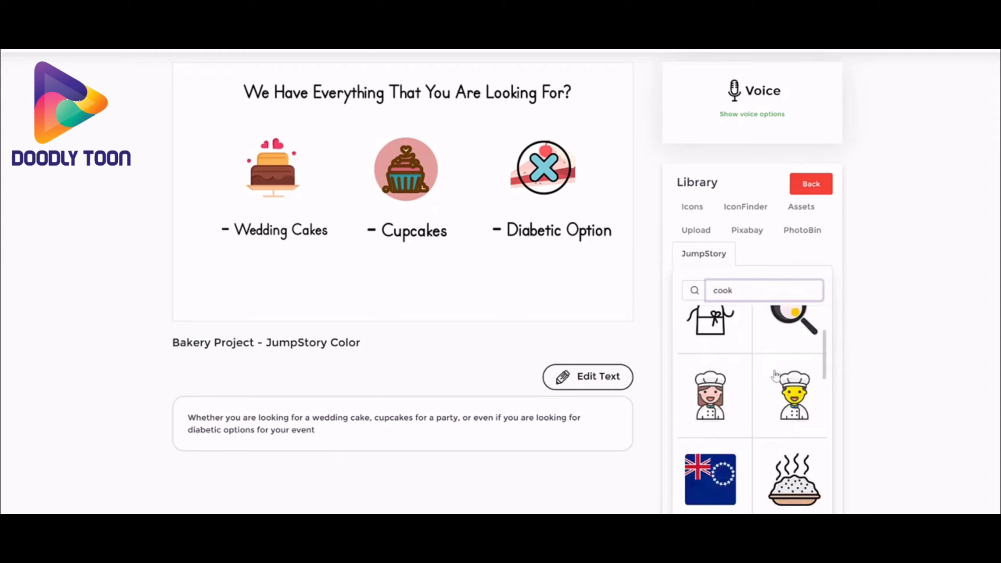
Step: Add the brown-haired female cook from the JumpStory results to slide 4, placed between the cupcake and the diabetic option
{"action": "scroll", "coordinate": [761, 409], "scroll_direction": "down", "scroll_amount": 3}
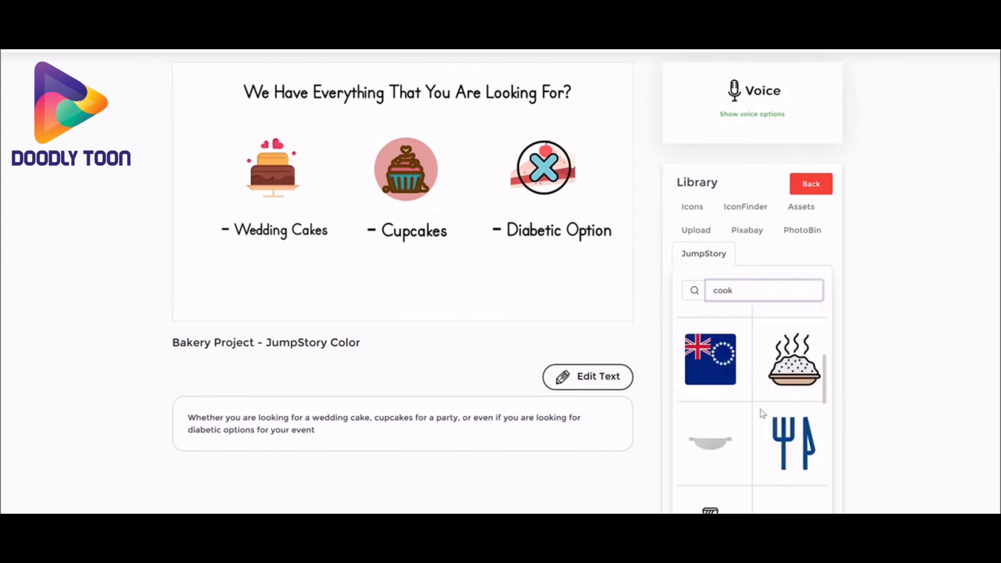
{"action": "scroll", "coordinate": [762, 409], "scroll_direction": "up", "scroll_amount": 3}
{"action": "left_click", "coordinate": [715, 399]}
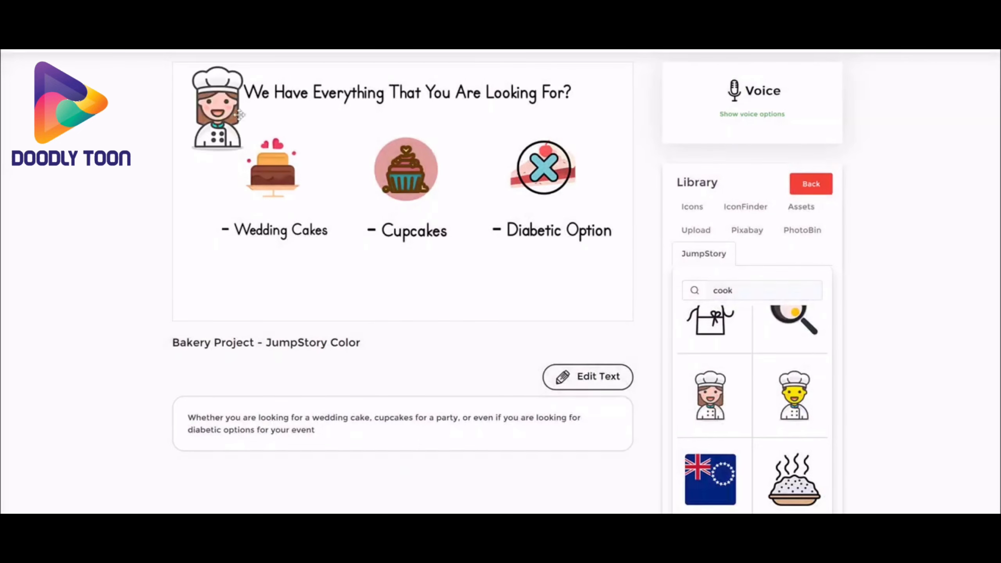
{"action": "left_click", "coordinate": [218, 111]}
{"action": "left_click_drag", "start_coordinate": [219, 111], "coordinate": [464, 175]}
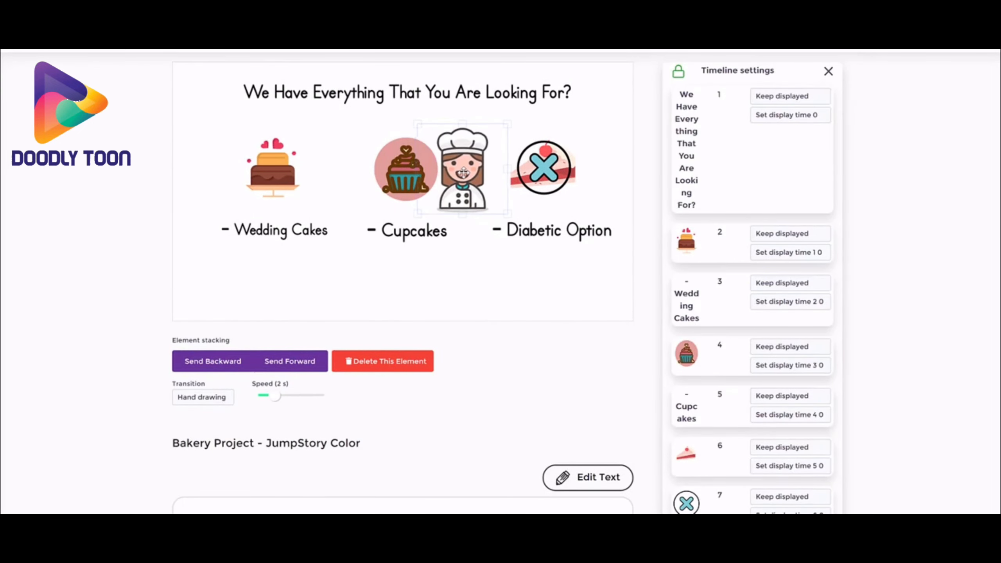
Step: Shift the cupcake slightly down and shrink the cook so she stands beside it
{"action": "left_click", "coordinate": [392, 179]}
{"action": "left_click_drag", "start_coordinate": [392, 178], "coordinate": [399, 185]}
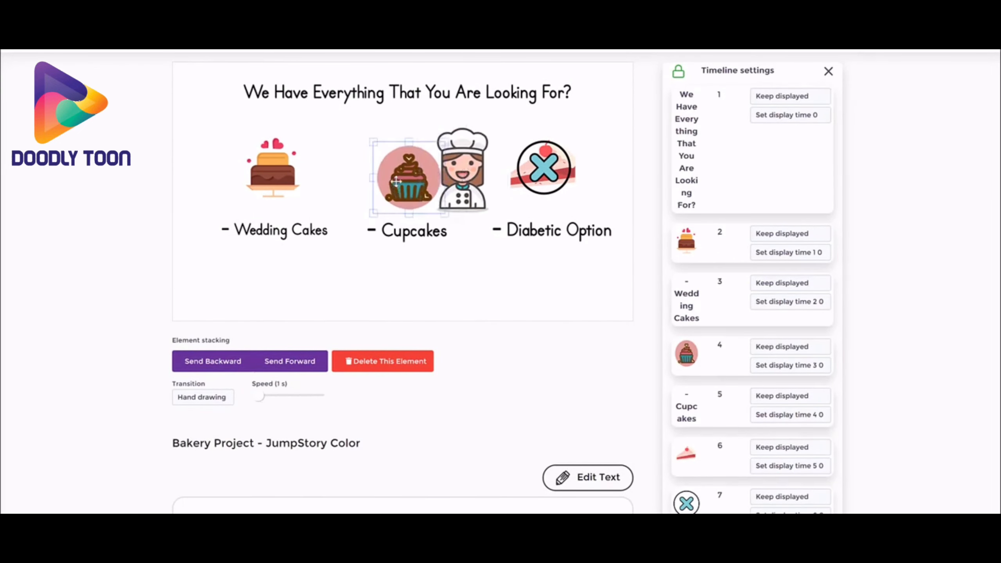
{"action": "left_click_drag", "start_coordinate": [471, 160], "coordinate": [485, 193]}
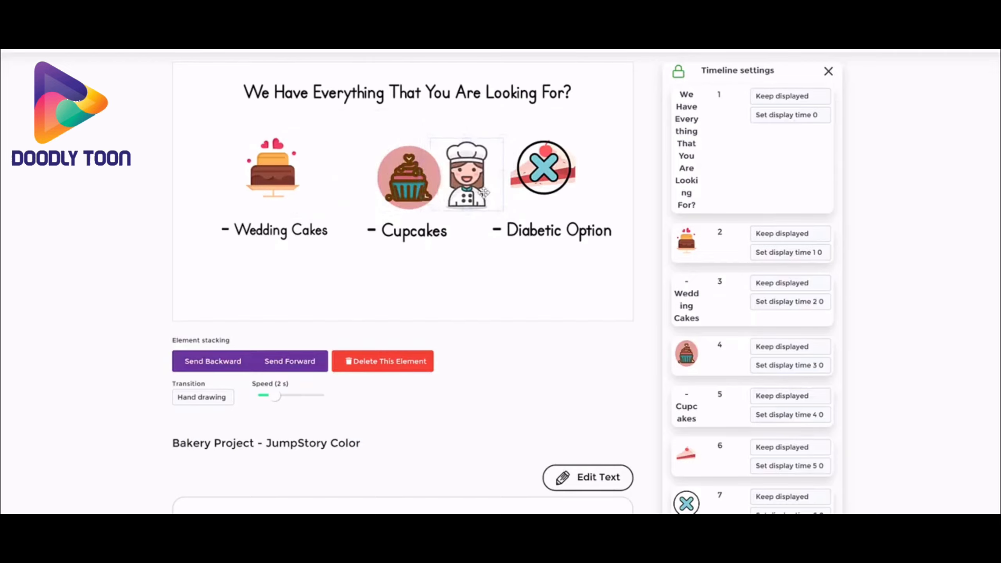
{"action": "left_click", "coordinate": [482, 253]}
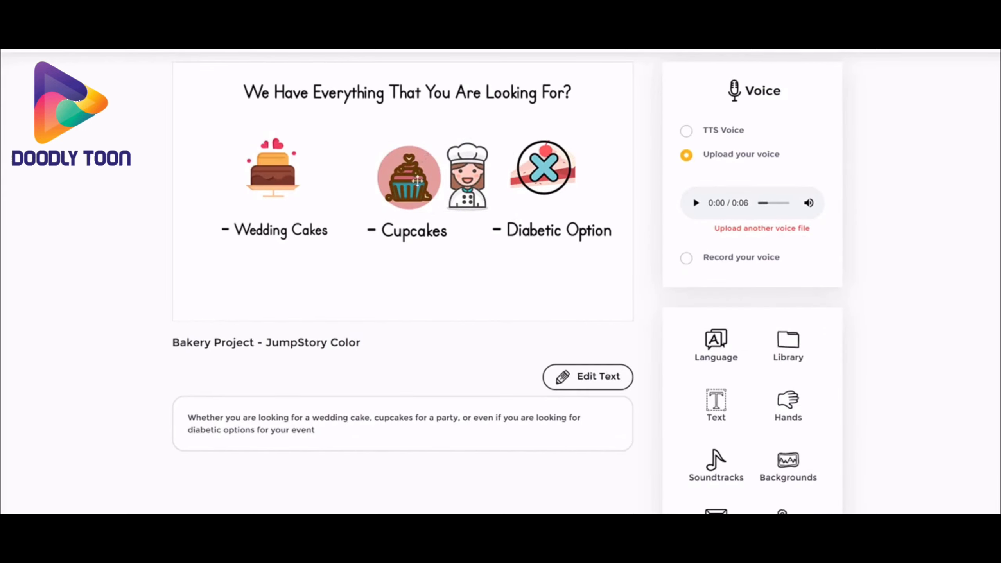
Step: Shrink the cupcake and move the cook so she overlaps its right edge above the Cupcakes label
{"action": "left_click", "coordinate": [412, 179]}
{"action": "left_click_drag", "start_coordinate": [446, 214], "coordinate": [438, 185]}
{"action": "left_click", "coordinate": [460, 186]}
{"action": "left_click", "coordinate": [490, 288]}
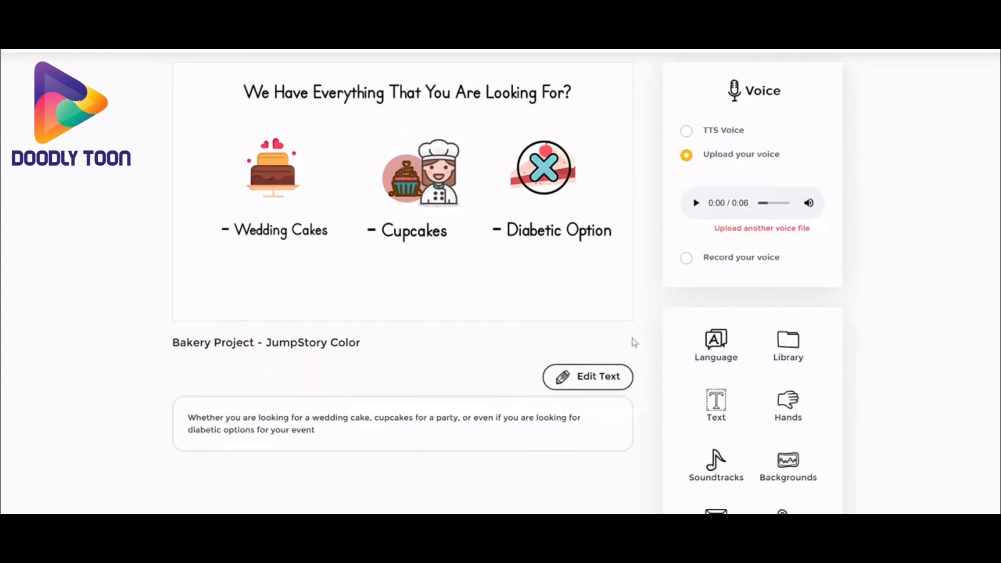
Step: Reopen the library, search Pixabay for "cooking" and look through the matching photos
{"action": "left_click", "coordinate": [788, 345]}
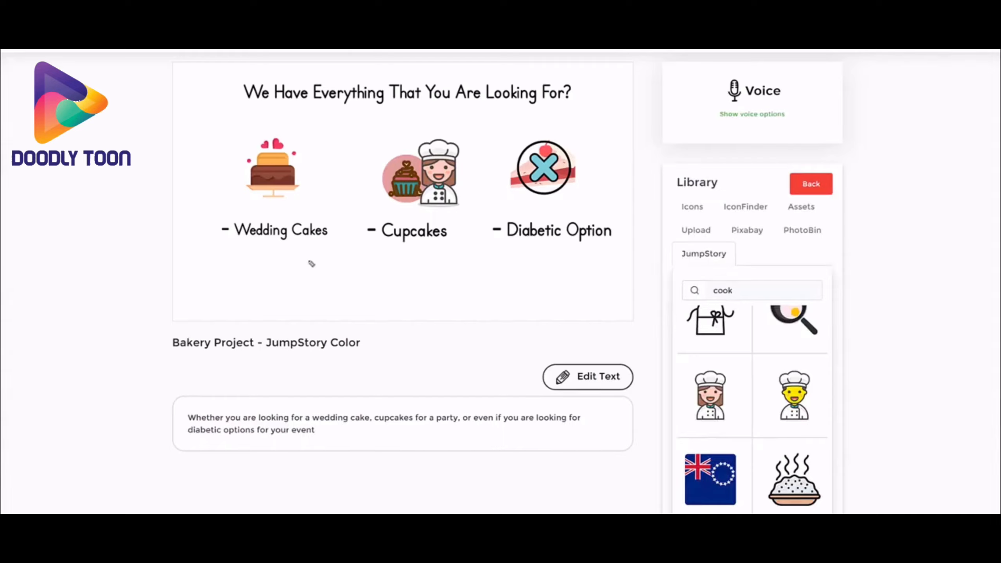
{"action": "mouse_move", "coordinate": [745, 240]}
{"action": "left_mouse_down"}
{"action": "mouse_move", "coordinate": [761, 223]}
{"action": "mouse_move", "coordinate": [733, 232]}
{"action": "left_mouse_up"}
{"action": "mouse_move", "coordinate": [798, 244]}
{"action": "left_mouse_down"}
{"action": "mouse_move", "coordinate": [835, 234]}
{"action": "mouse_move", "coordinate": [775, 218]}
{"action": "mouse_move", "coordinate": [813, 242]}
{"action": "left_mouse_up"}
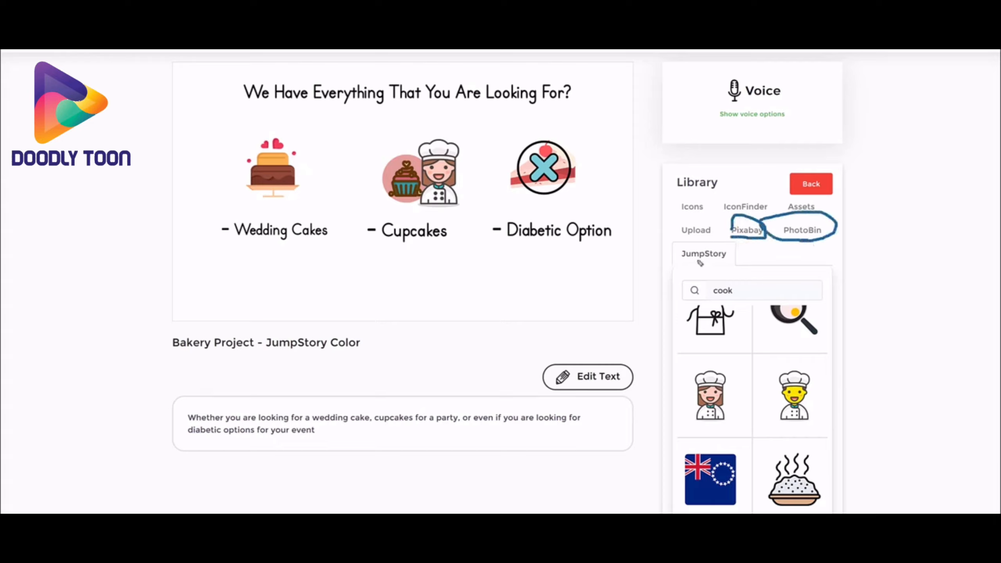
{"action": "mouse_move", "coordinate": [693, 243]}
{"action": "left_mouse_down"}
{"action": "mouse_move", "coordinate": [711, 228]}
{"action": "mouse_move", "coordinate": [675, 224]}
{"action": "mouse_move", "coordinate": [679, 245]}
{"action": "left_mouse_up"}
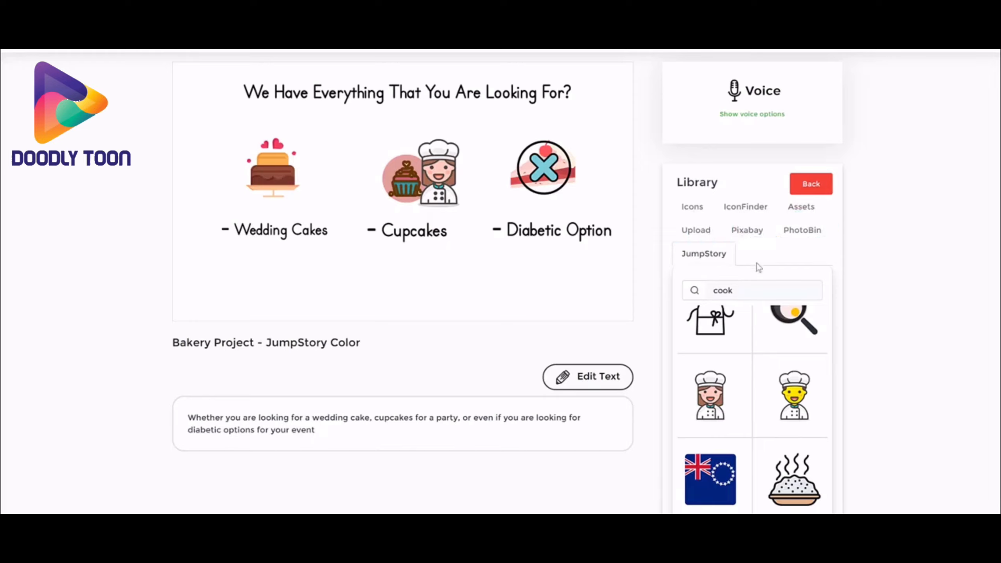
{"action": "left_click", "coordinate": [746, 231]}
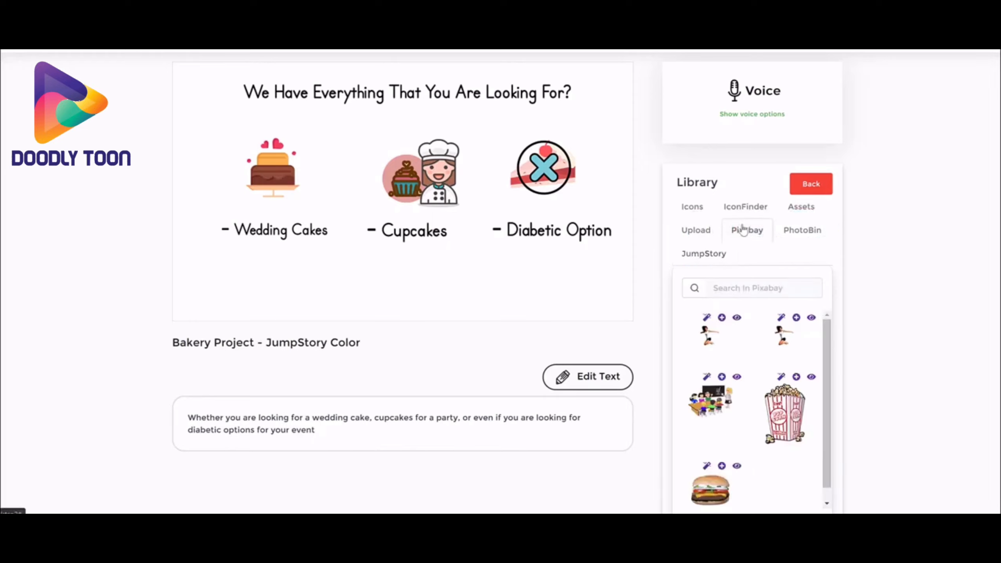
{"action": "left_click", "coordinate": [754, 284]}
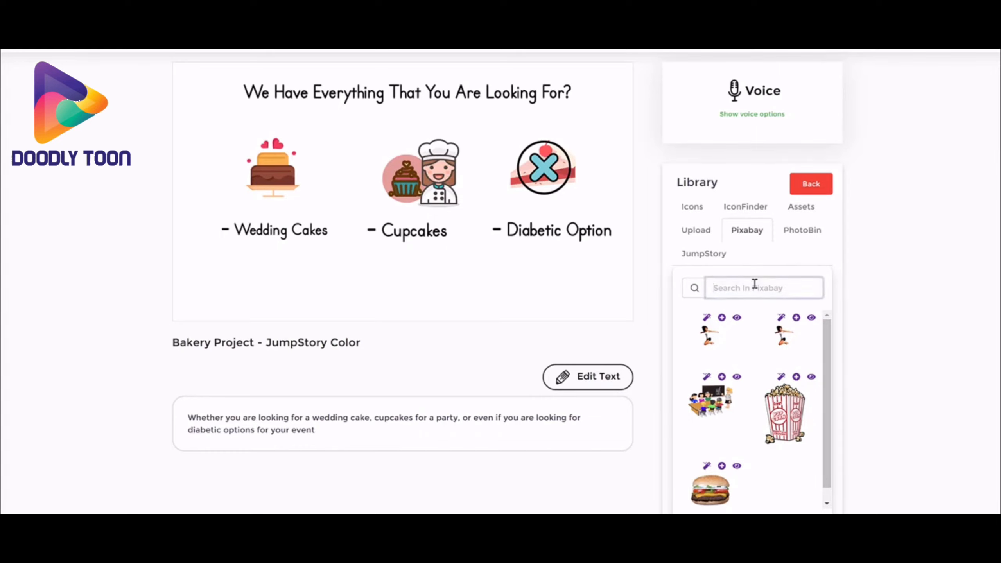
{"action": "type", "text": "cooking"}
{"action": "key", "text": "Return"}
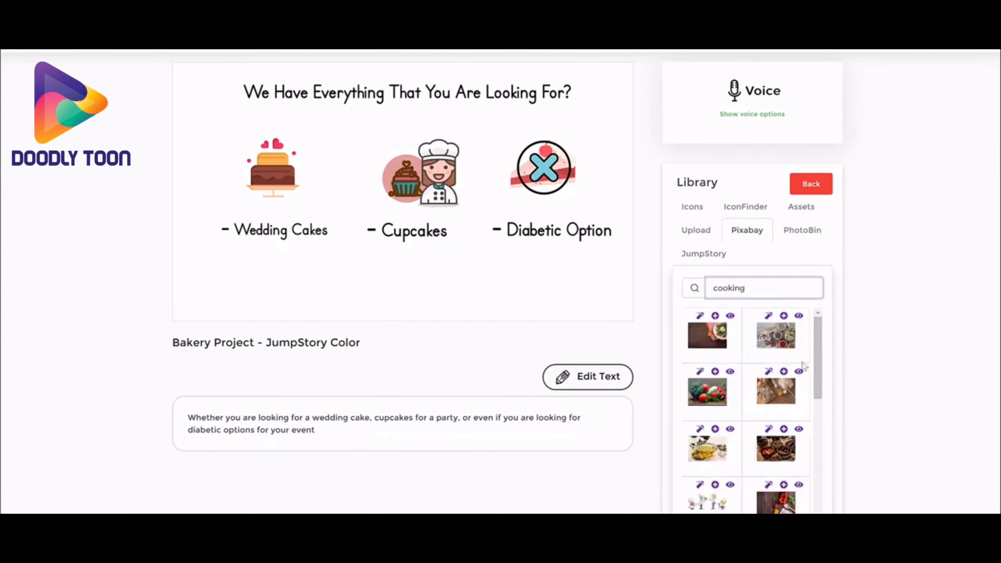
{"action": "scroll", "coordinate": [788, 367], "scroll_direction": "down", "scroll_amount": 10}
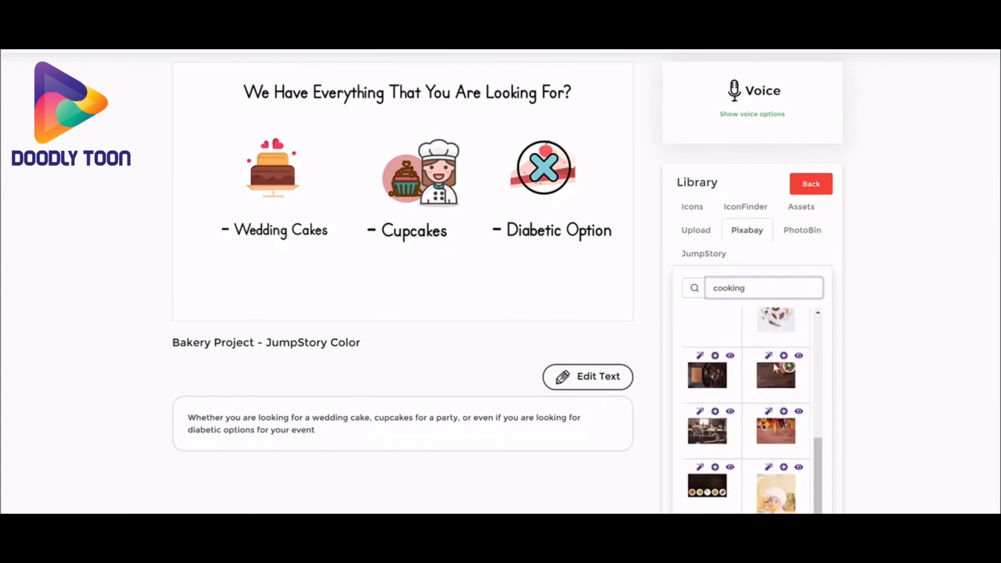
{"action": "scroll", "coordinate": [774, 367], "scroll_direction": "down", "scroll_amount": 2}
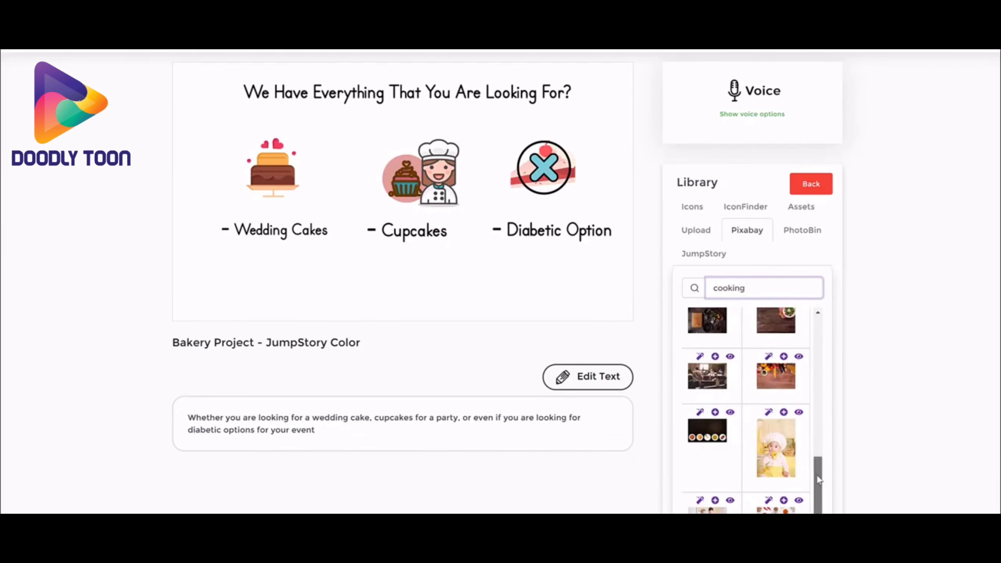
{"action": "scroll", "coordinate": [722, 482], "scroll_direction": "down", "scroll_amount": 3}
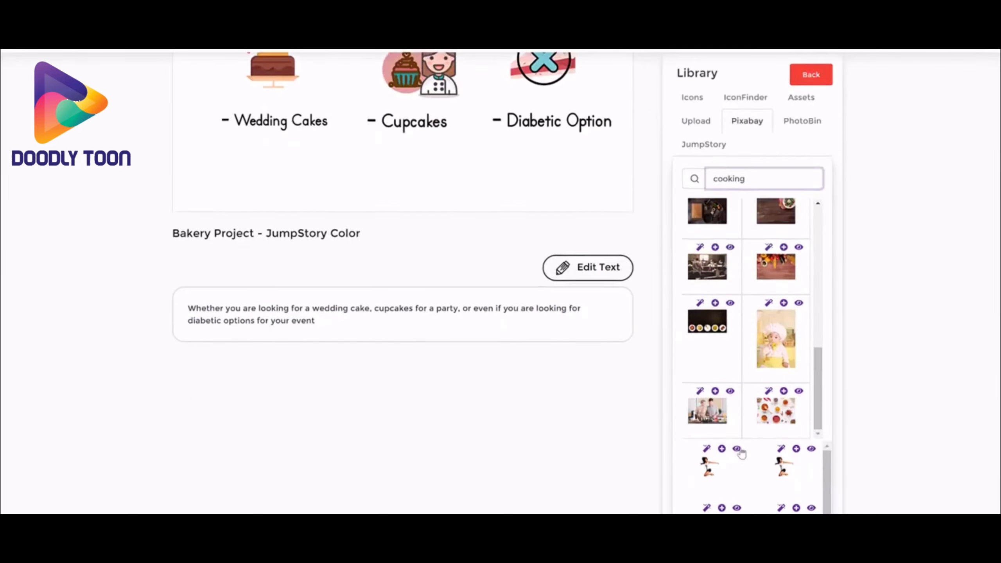
Step: Preview the Pixabay photo of the couple cooking in a kitchen and add it to slide 4
{"action": "left_click", "coordinate": [708, 412]}
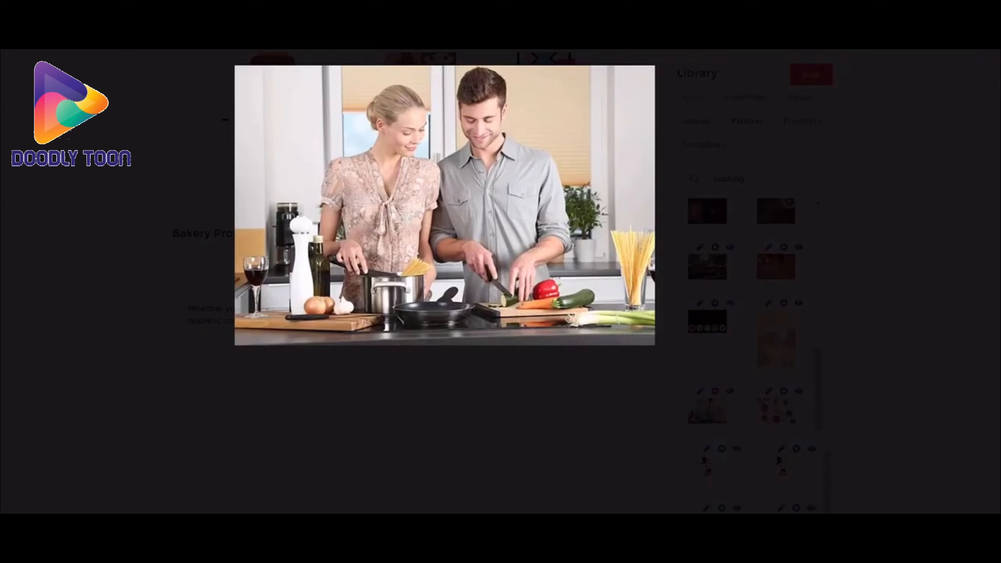
{"action": "left_click", "coordinate": [992, 57]}
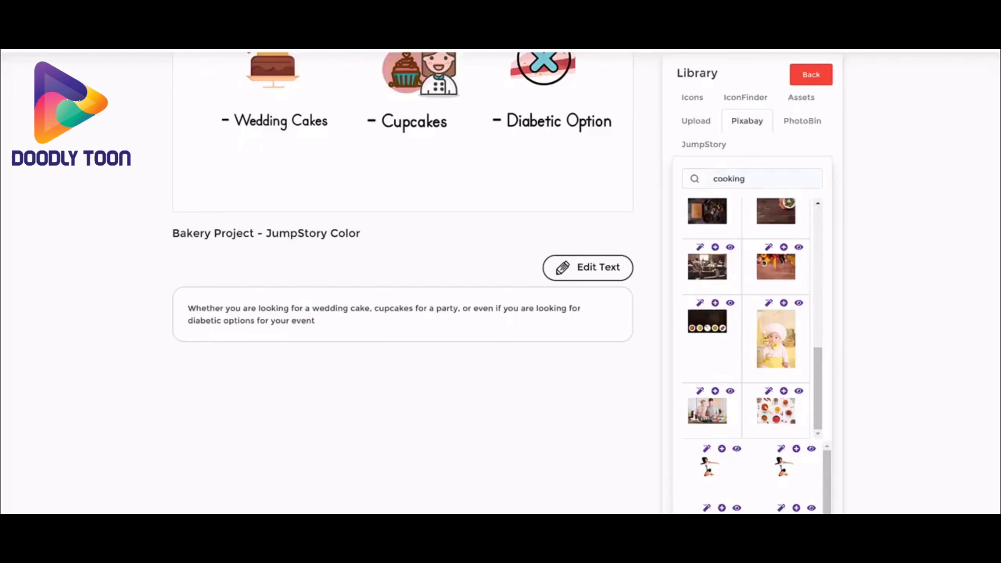
{"action": "left_click", "coordinate": [715, 391]}
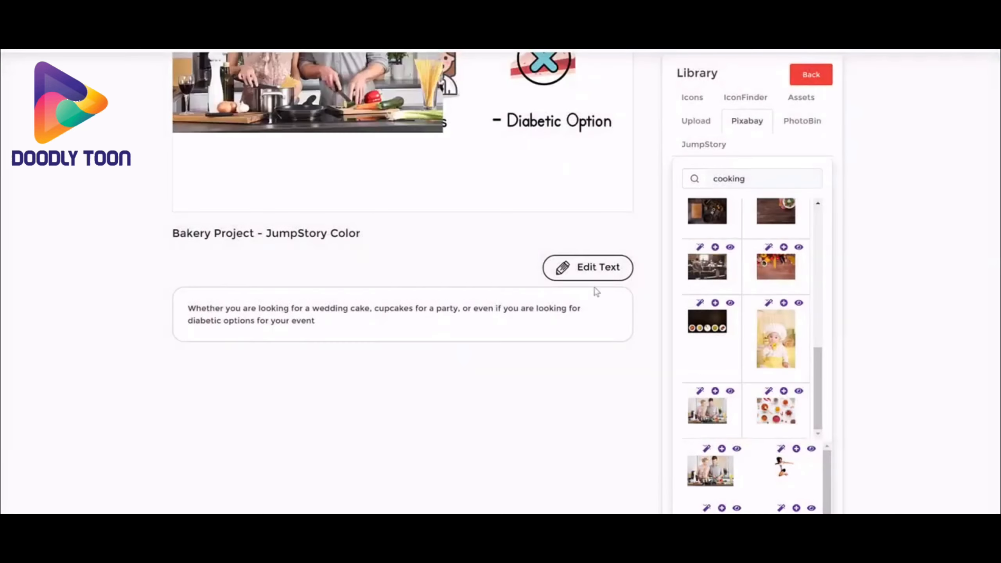
Step: Delete the photo of the cooking couple from slide 4
{"action": "scroll", "coordinate": [372, 163], "scroll_direction": "up", "scroll_amount": 7}
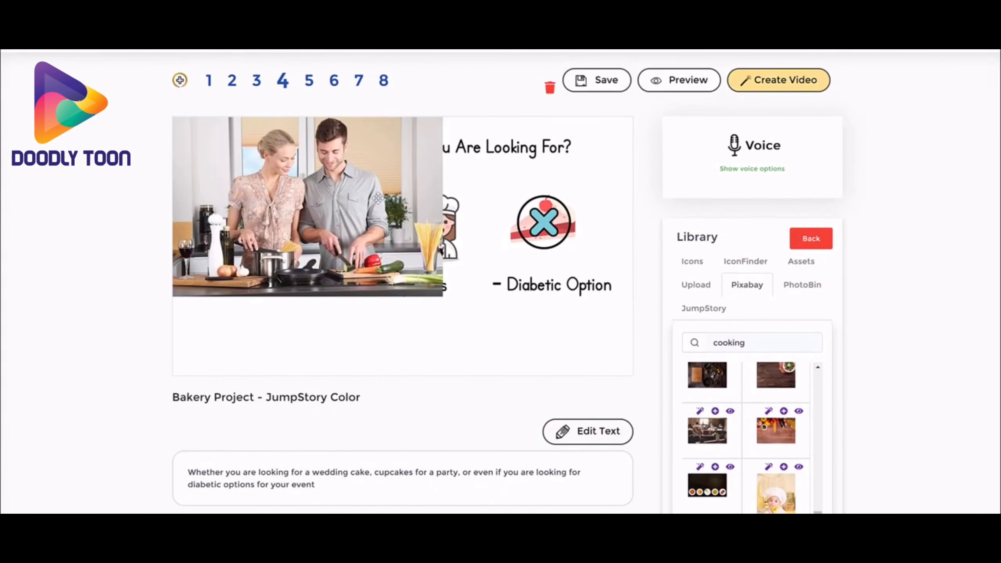
{"action": "left_click", "coordinate": [383, 206]}
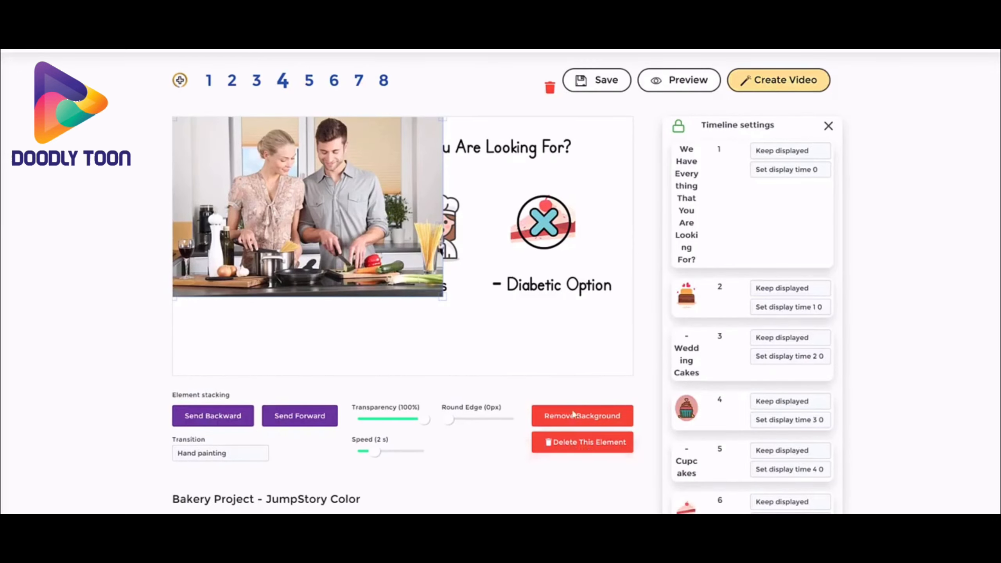
{"action": "left_click", "coordinate": [577, 449]}
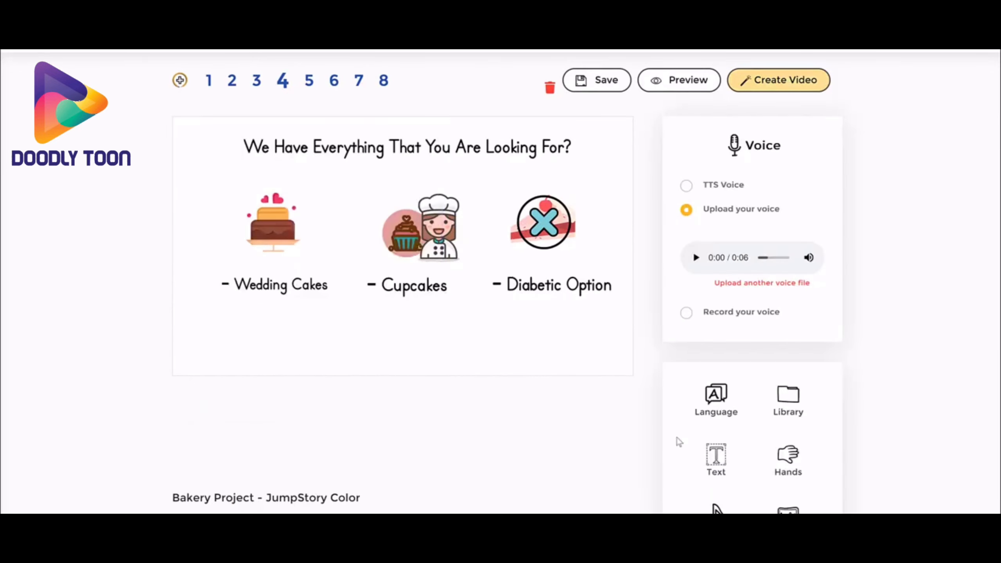
Step: Return to the library's Pixabay results, convert the cooking couple photo to a cartoon effect and use the color version on slide 4
{"action": "scroll", "coordinate": [842, 358], "scroll_direction": "down", "scroll_amount": 3}
{"action": "left_click", "coordinate": [792, 296]}
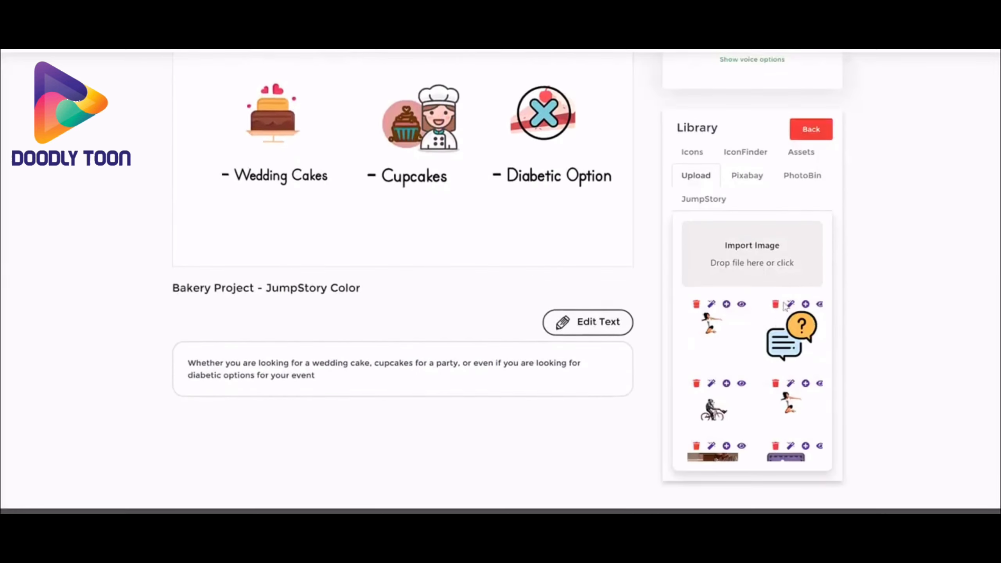
{"action": "left_click", "coordinate": [741, 176]}
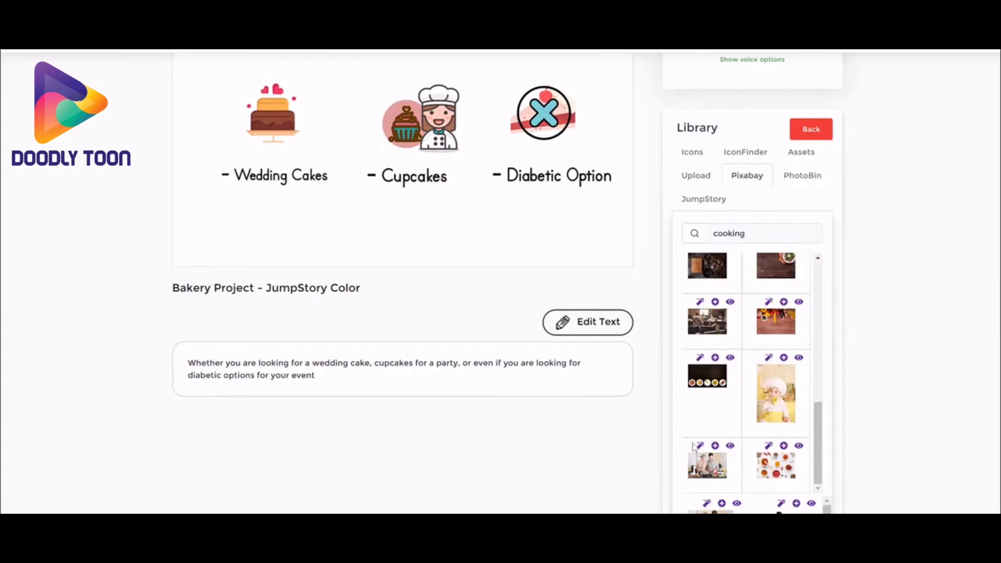
{"action": "mouse_move", "coordinate": [697, 406]}
{"action": "left_mouse_down"}
{"action": "mouse_move", "coordinate": [705, 453]}
{"action": "mouse_move", "coordinate": [710, 414]}
{"action": "mouse_move", "coordinate": [691, 413]}
{"action": "left_mouse_up"}
{"action": "left_click", "coordinate": [700, 446]}
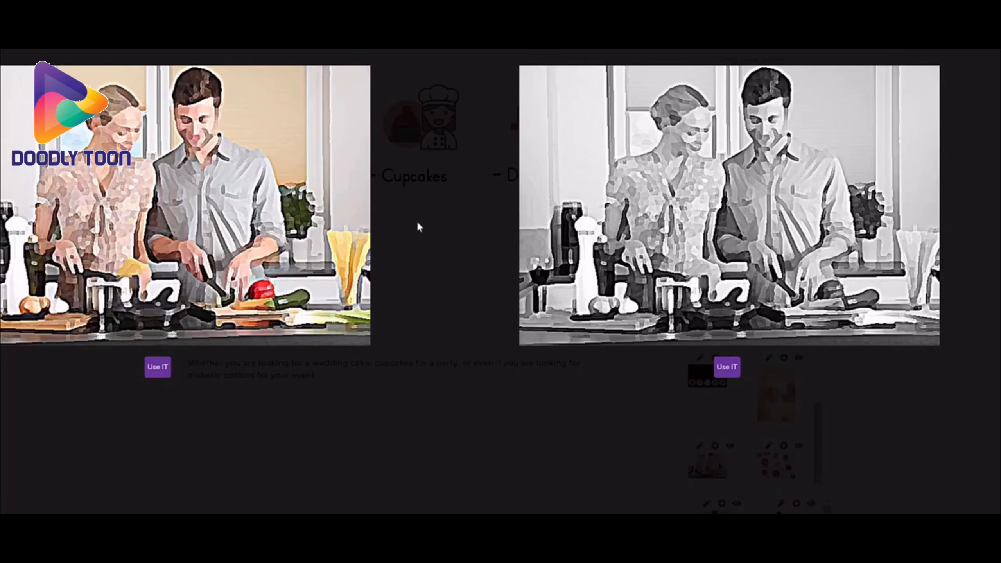
{"action": "left_click", "coordinate": [158, 371]}
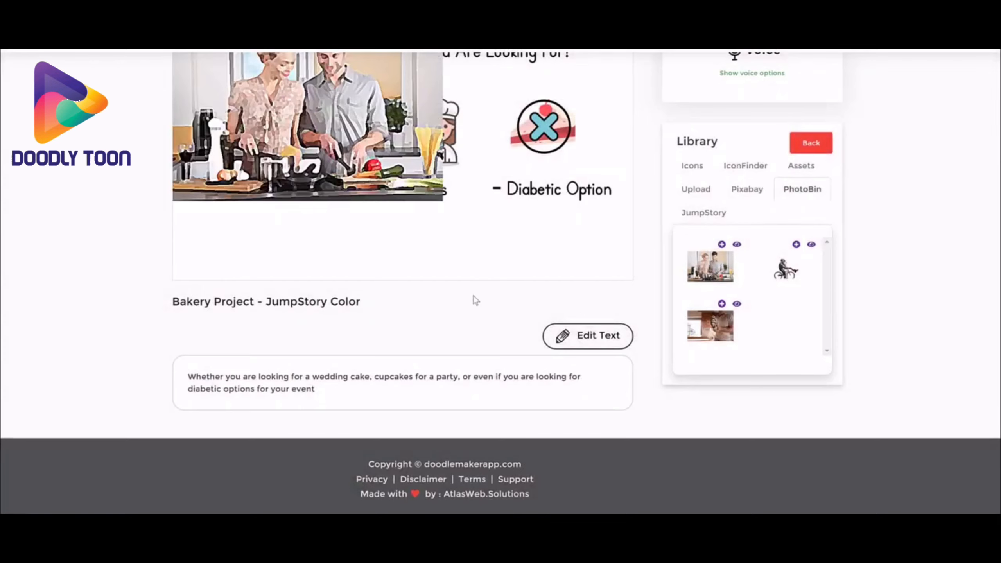
Step: Remove the background from the cartoon-style image of the cooking couple on slide 4
{"action": "scroll", "coordinate": [473, 299], "scroll_direction": "up", "scroll_amount": 3}
{"action": "left_click", "coordinate": [348, 235]}
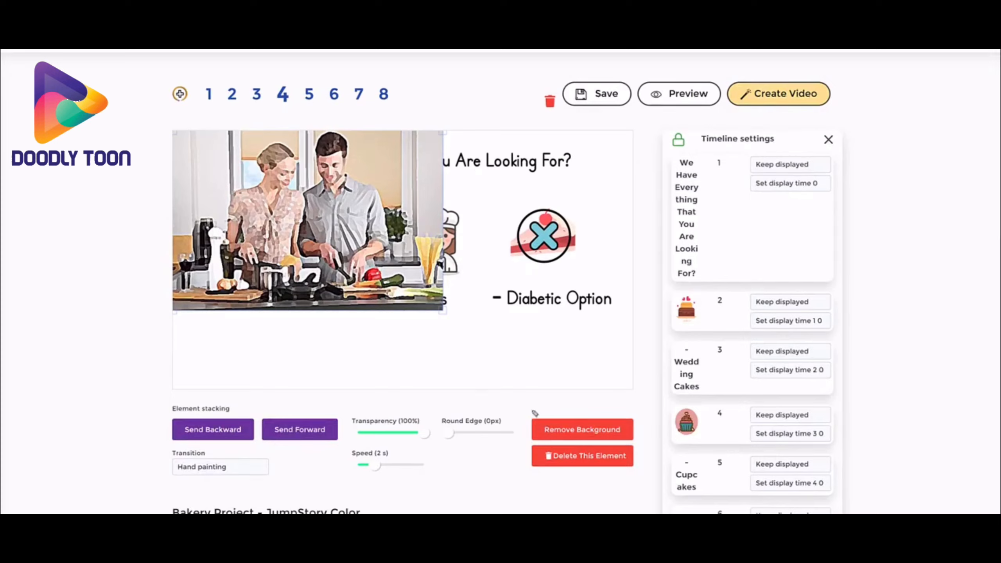
{"action": "mouse_move", "coordinate": [529, 413]}
{"action": "left_mouse_down"}
{"action": "mouse_move", "coordinate": [586, 402]}
{"action": "mouse_move", "coordinate": [632, 413]}
{"action": "mouse_move", "coordinate": [623, 446]}
{"action": "left_mouse_up"}
{"action": "left_click_drag", "start_coordinate": [538, 453], "coordinate": [522, 409]}
{"action": "key", "text": "Escape"}
{"action": "left_click_drag", "start_coordinate": [322, 186], "coordinate": [323, 185]}
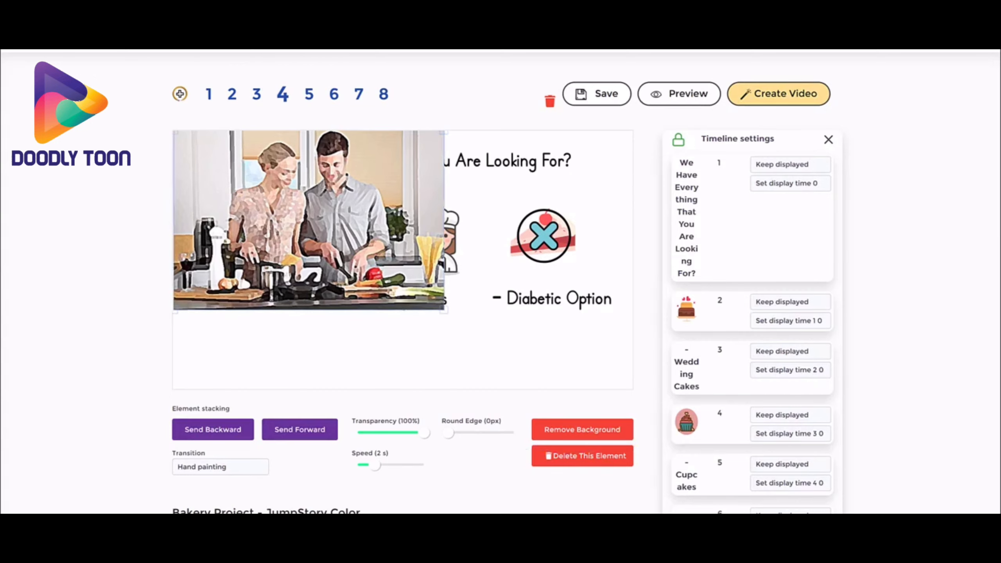
{"action": "left_click", "coordinate": [595, 430]}
{"action": "left_click", "coordinate": [435, 334]}
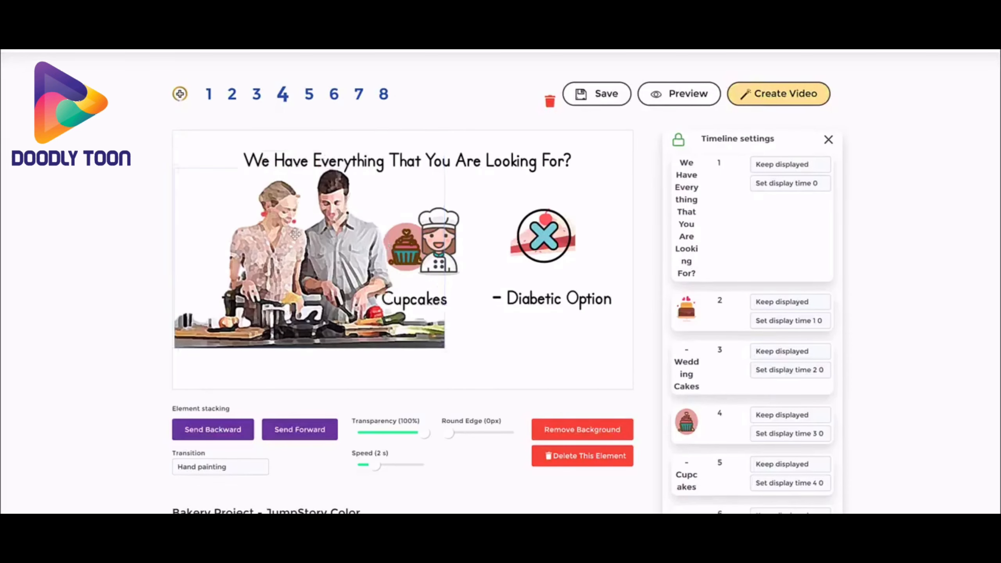
Step: Shrink the cooking couple image and place it centered beneath the Cupcakes label
{"action": "left_click_drag", "start_coordinate": [202, 189], "coordinate": [387, 266]}
{"action": "left_click_drag", "start_coordinate": [561, 362], "coordinate": [399, 256]}
{"action": "left_click_drag", "start_coordinate": [347, 228], "coordinate": [413, 357]}
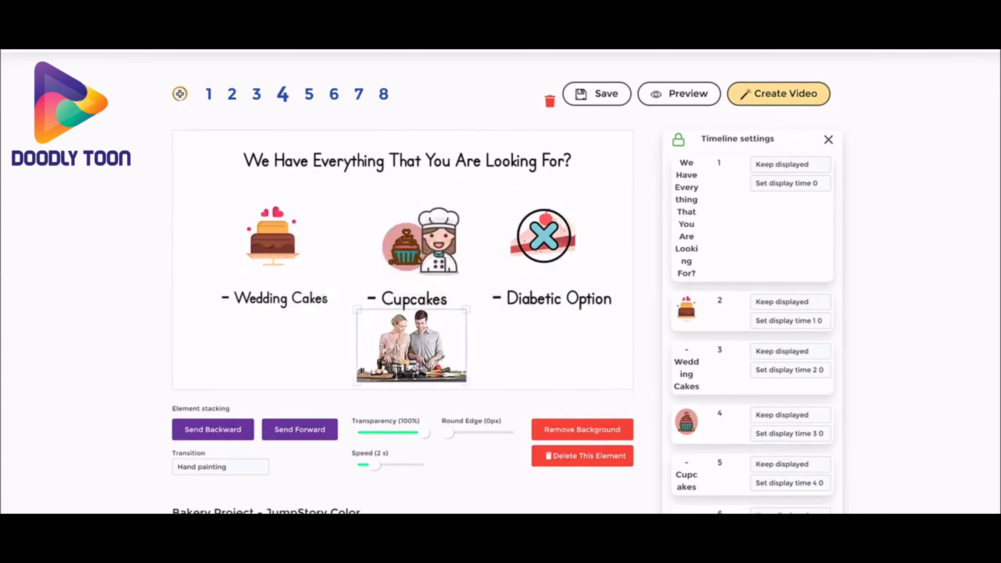
Step: Examine the transition options and timeline settings for the cooking couple image, keeping its current transition
{"action": "left_click", "coordinate": [229, 467]}
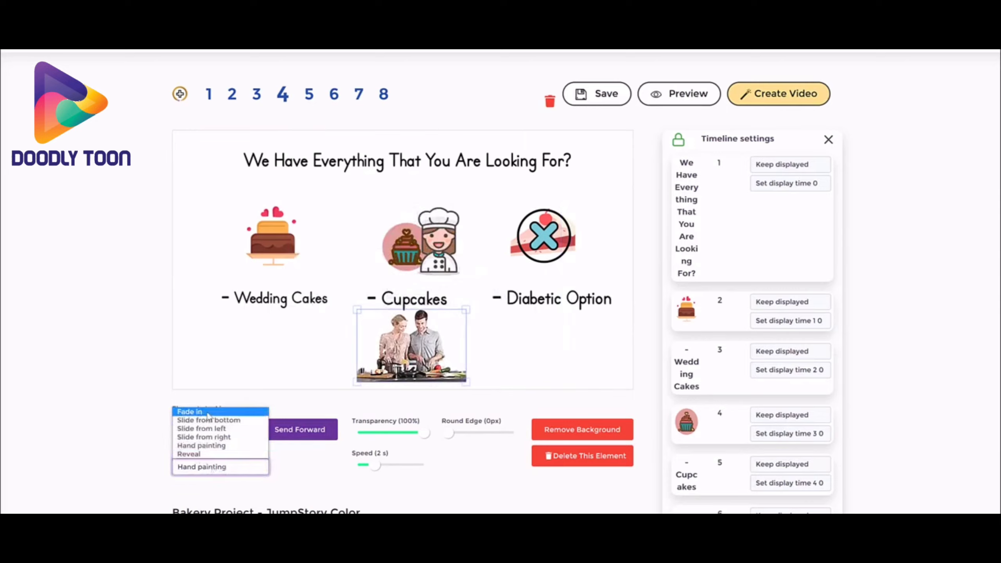
{"action": "left_click", "coordinate": [90, 370]}
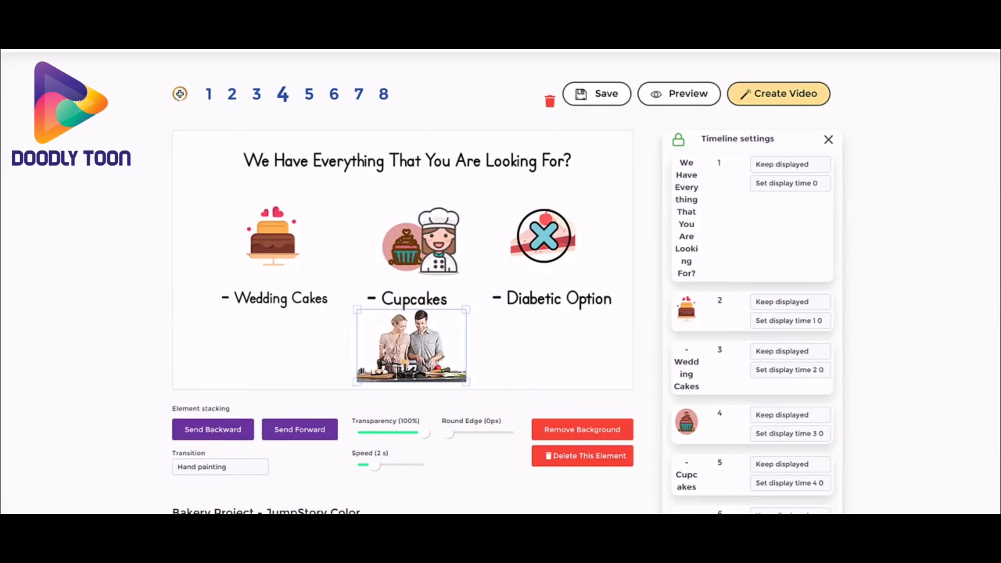
{"action": "mouse_move", "coordinate": [643, 127]}
{"action": "left_mouse_down"}
{"action": "mouse_move", "coordinate": [828, 145]}
{"action": "mouse_move", "coordinate": [857, 241]}
{"action": "mouse_move", "coordinate": [694, 276]}
{"action": "mouse_move", "coordinate": [636, 148]}
{"action": "left_mouse_up"}
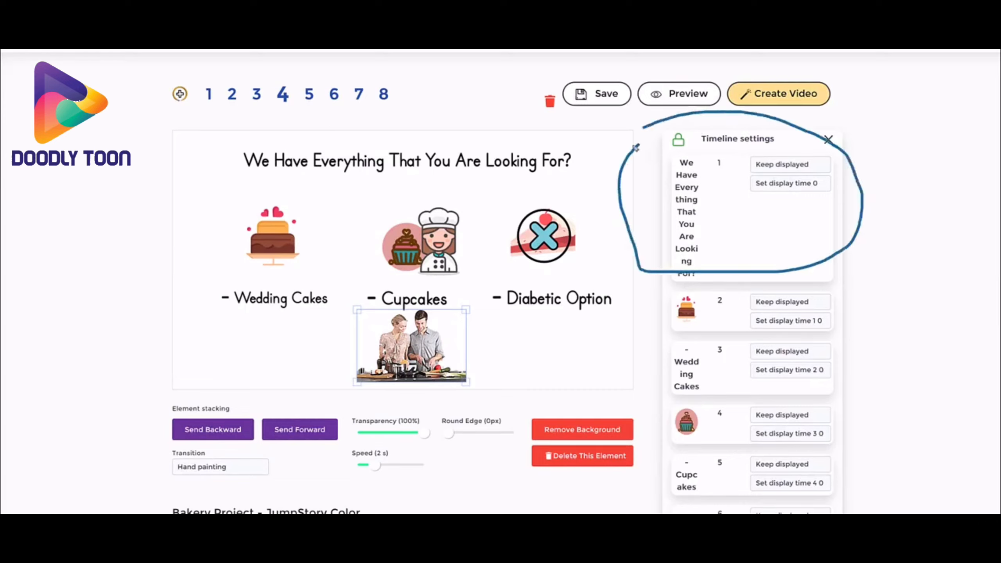
{"action": "key", "text": "Escape"}
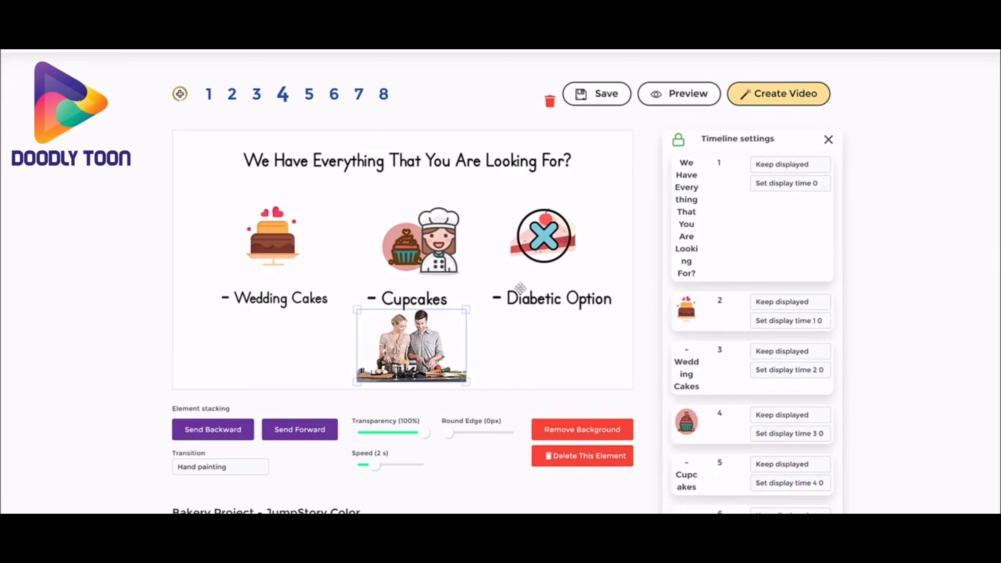
{"action": "left_click", "coordinate": [495, 359]}
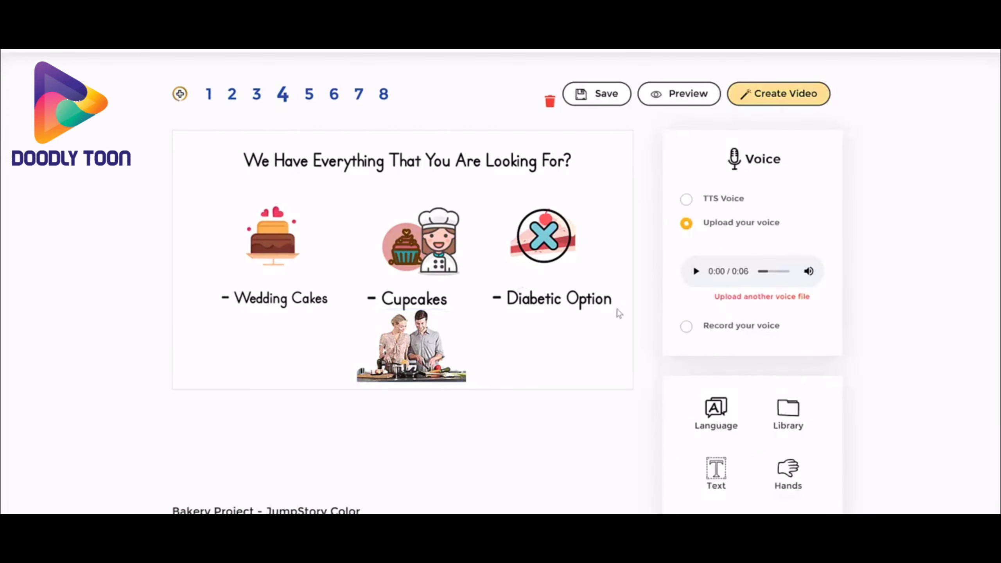
{"action": "left_click", "coordinate": [420, 340]}
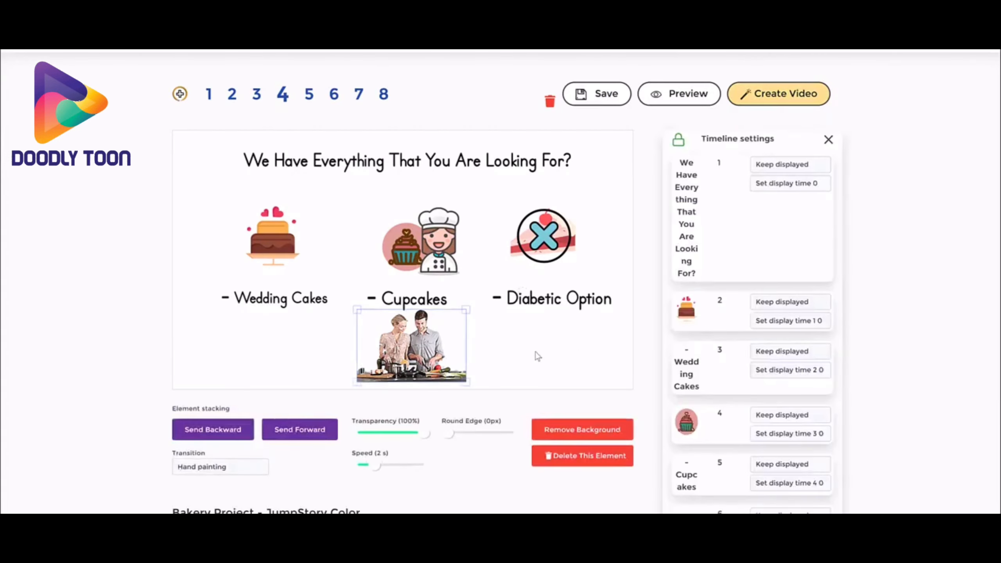
{"action": "left_click", "coordinate": [516, 361]}
Step: Reopen the library and show the Icons source with its cupcake graphics
{"action": "scroll", "coordinate": [765, 346], "scroll_direction": "down", "scroll_amount": 1}
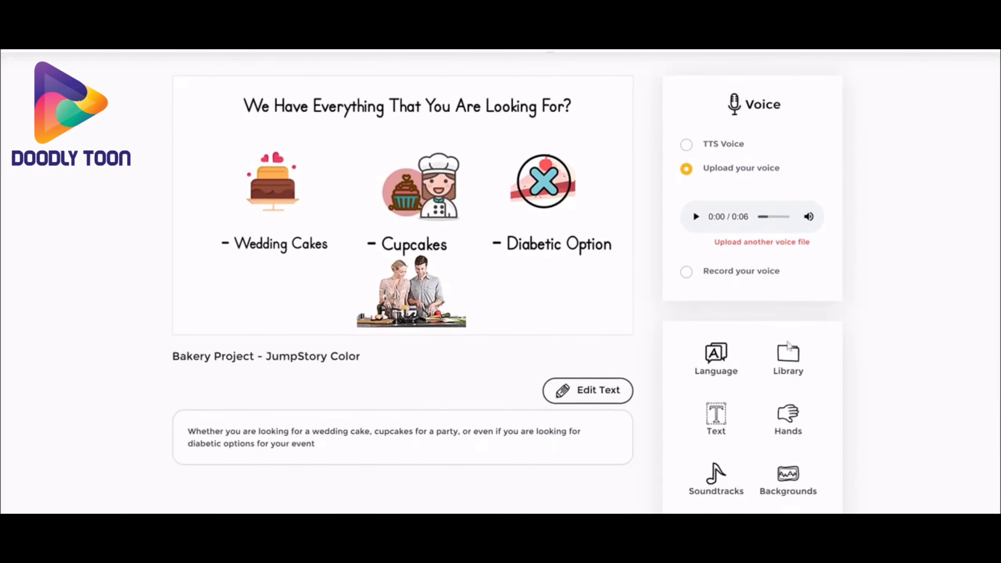
{"action": "left_click", "coordinate": [794, 359]}
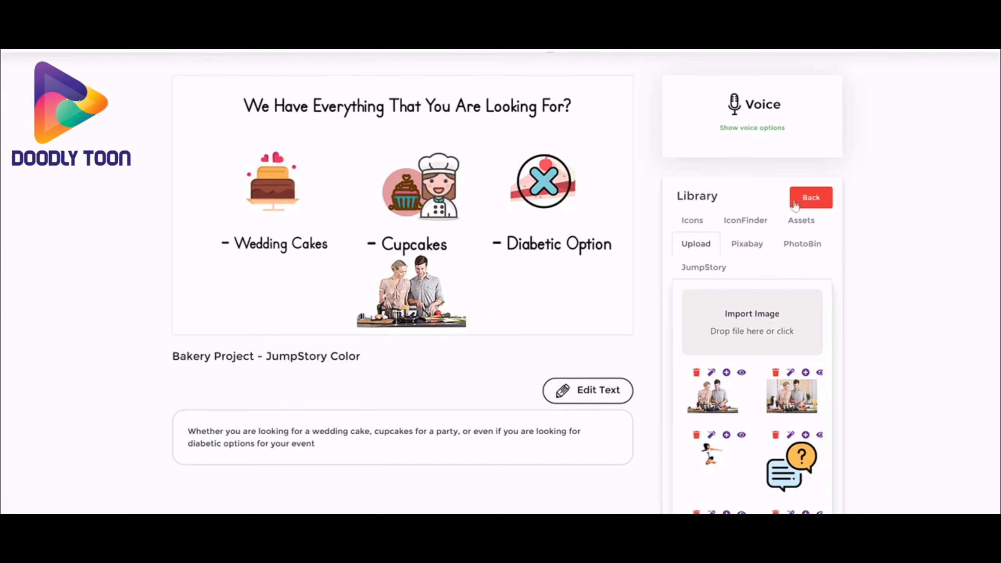
{"action": "left_click", "coordinate": [703, 230]}
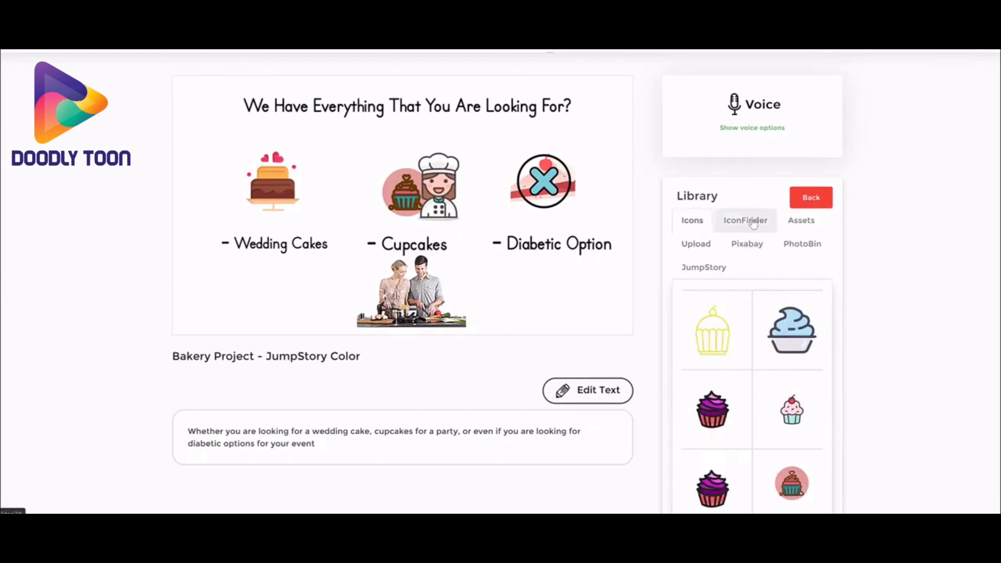